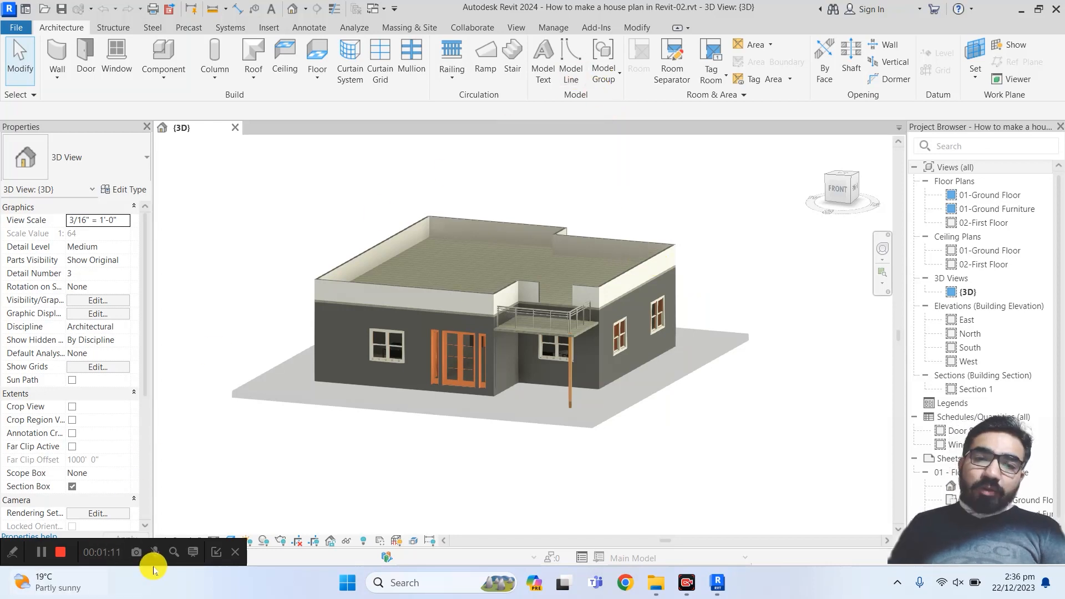
- Open the 3D view's Visibility/Graphic Overrides settings and close them without changing anything
{"action": "left_click", "coordinate": [218, 552]}
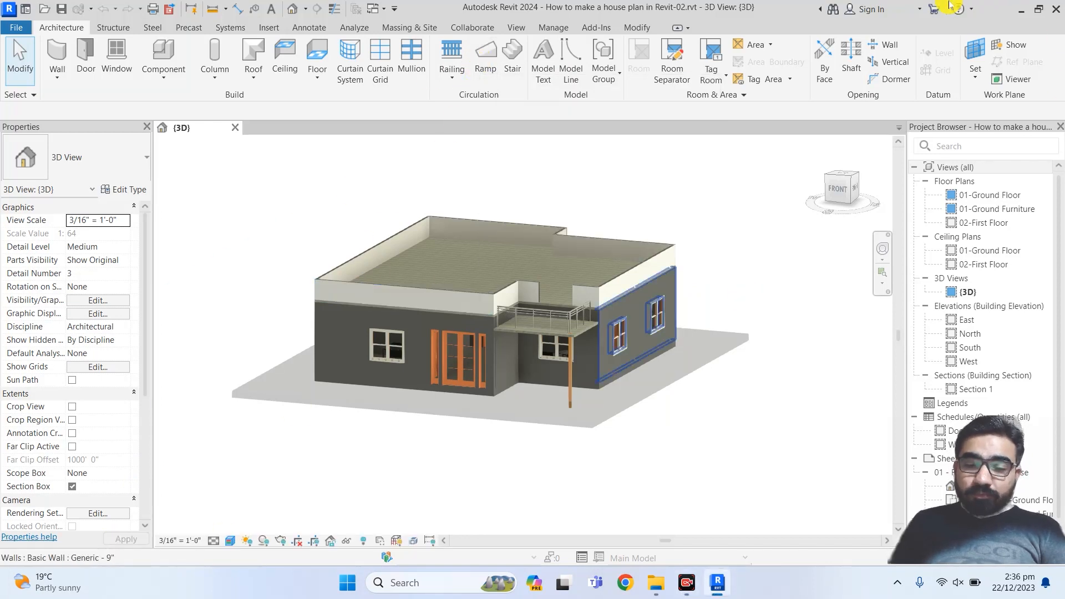
{"action": "left_click", "coordinate": [516, 28]}
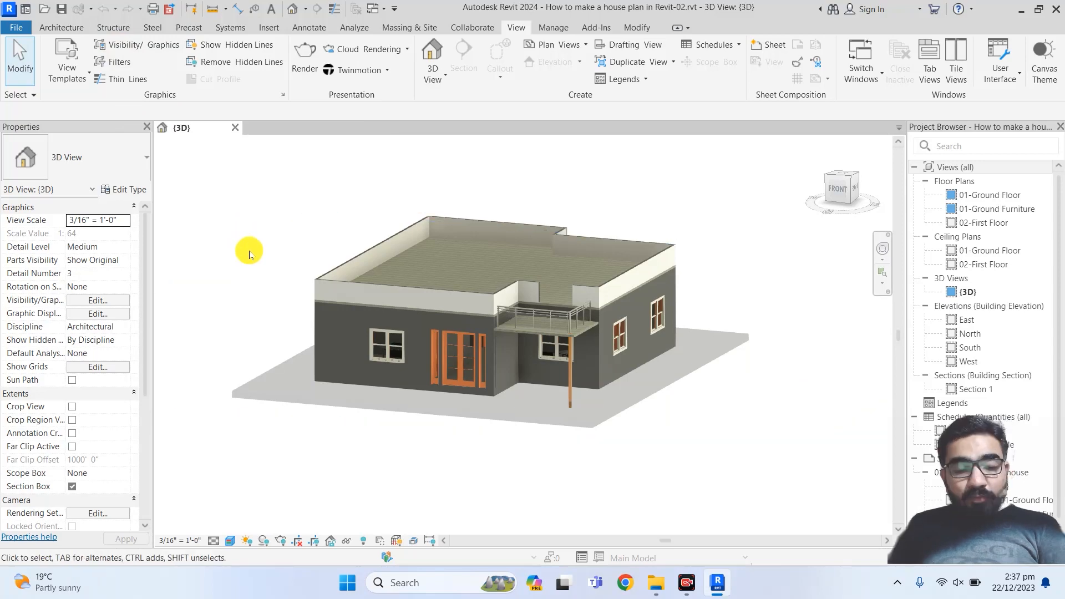
{"action": "key", "text": "v"}
{"action": "key", "text": "v"}
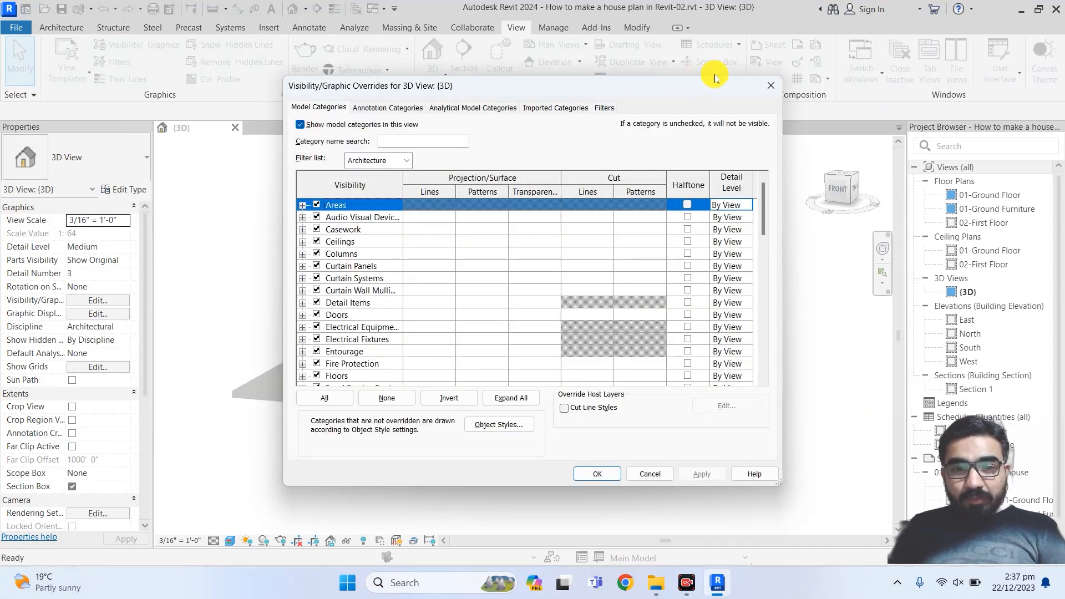
{"action": "left_click", "coordinate": [770, 85]}
{"action": "left_click", "coordinate": [86, 299]}
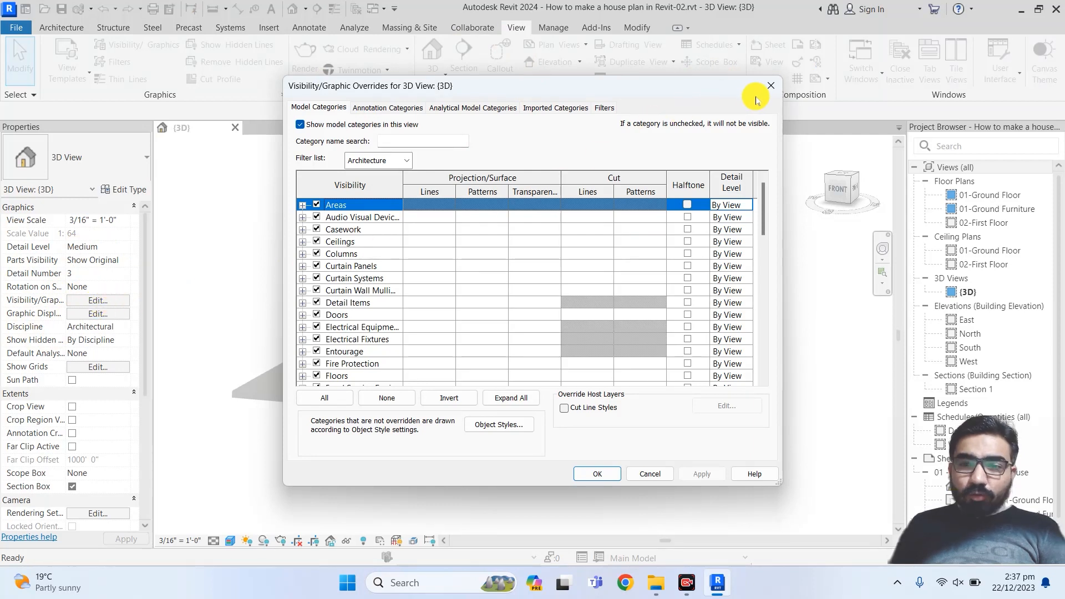
{"action": "left_click", "coordinate": [770, 86]}
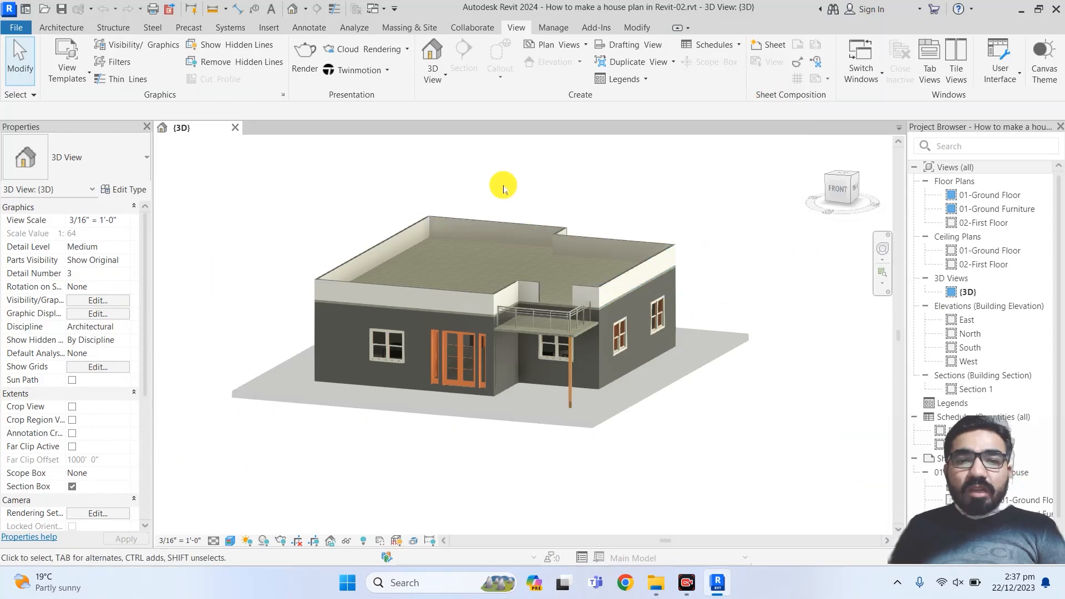
- Hide the Doors model category in the 3D view through Visibility/Graphic Overrides and apply the change
{"action": "scroll", "coordinate": [484, 166], "scroll_direction": "down", "scroll_amount": 1}
{"action": "middle_click_drag", "start_coordinate": [484, 162], "coordinate": [493, 208]}
{"action": "left_click", "coordinate": [146, 44]}
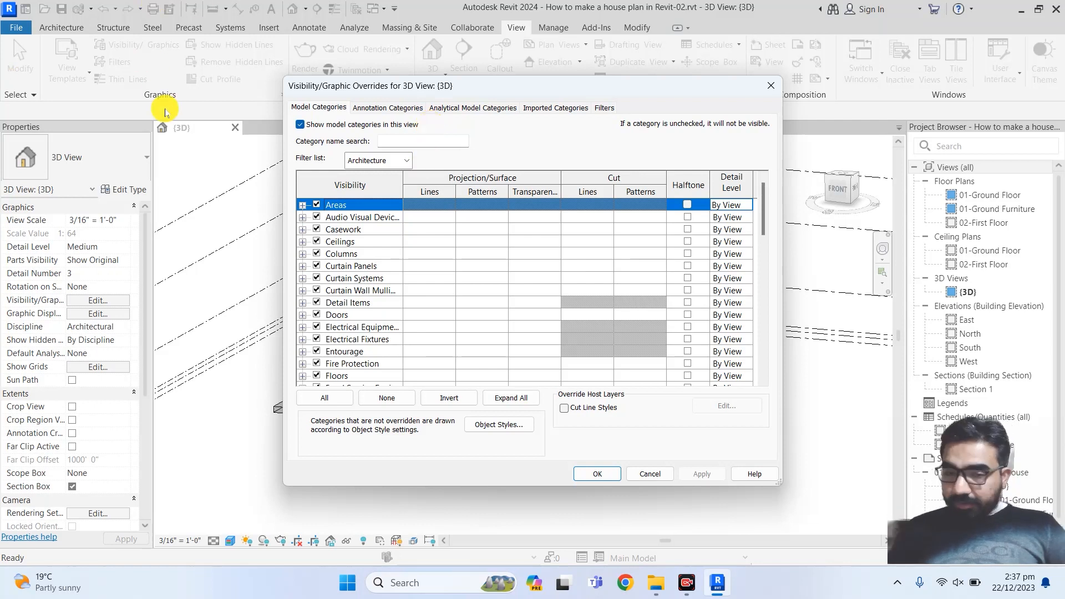
{"action": "left_click_drag", "start_coordinate": [588, 91], "coordinate": [693, 95]}
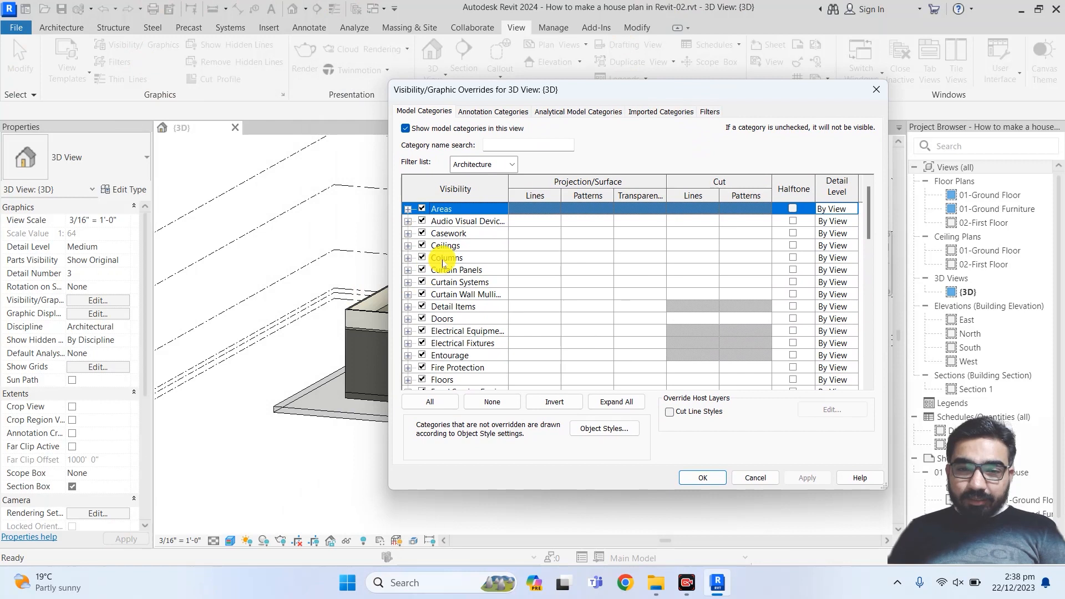
{"action": "scroll", "coordinate": [443, 264], "scroll_direction": "down", "scroll_amount": 4}
{"action": "scroll", "coordinate": [443, 264], "scroll_direction": "down", "scroll_amount": 2}
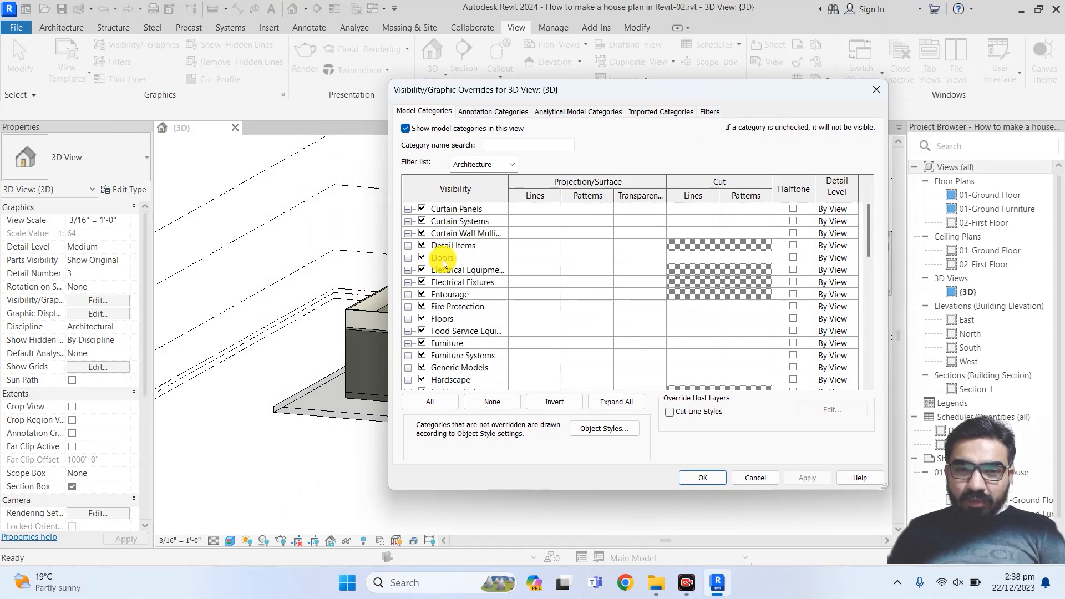
{"action": "scroll", "coordinate": [442, 263], "scroll_direction": "up", "scroll_amount": 2}
{"action": "left_click", "coordinate": [421, 270]}
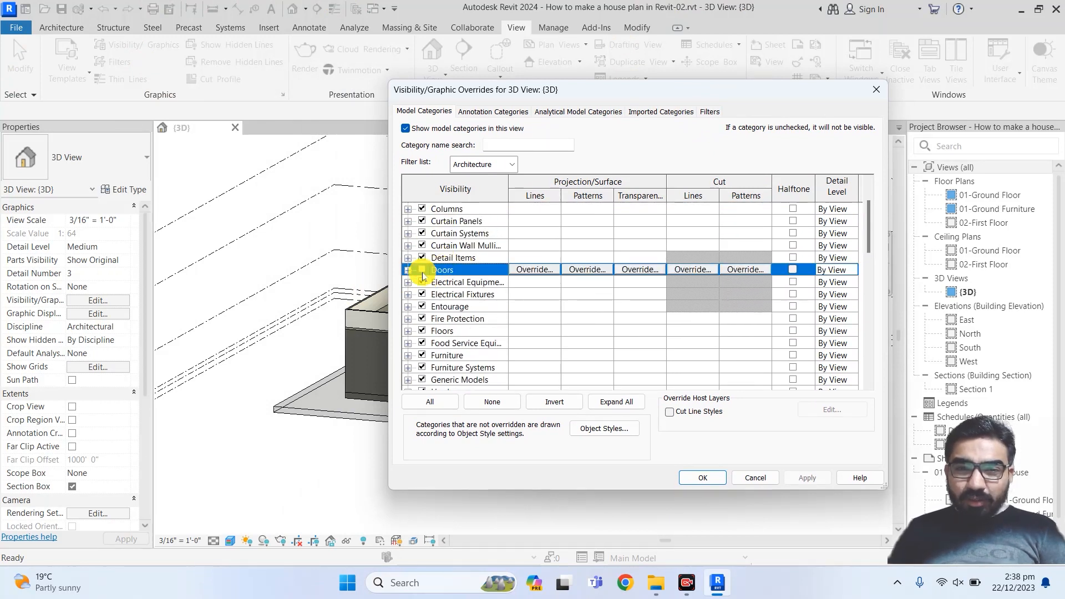
{"action": "left_click", "coordinate": [803, 481]}
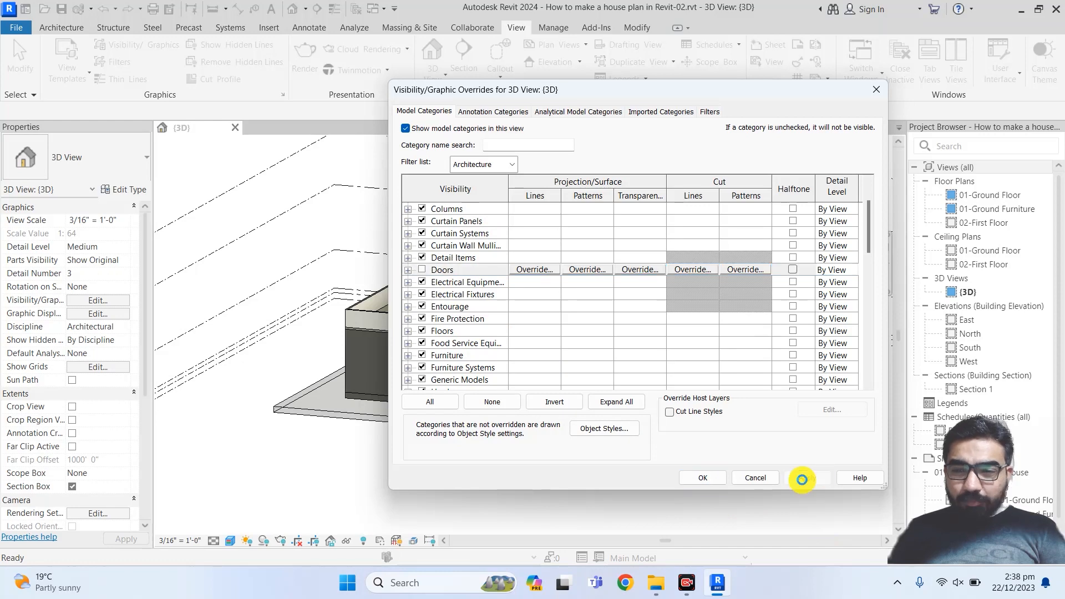
{"action": "left_click_drag", "start_coordinate": [549, 93], "coordinate": [885, 104]}
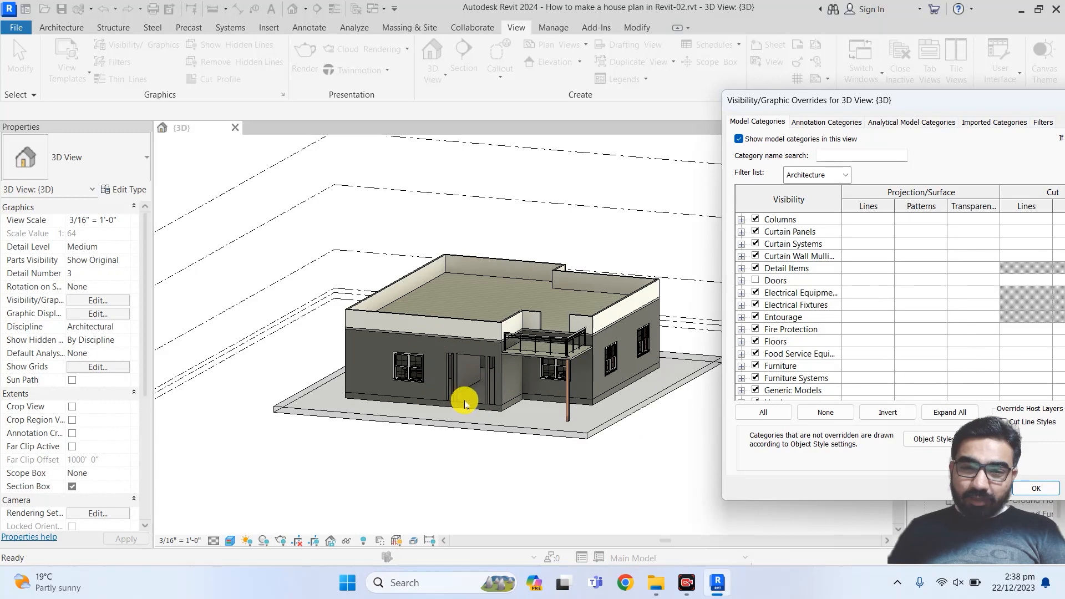
- Turn the Doors category's visibility back on in the 3D view and apply it
{"action": "left_click", "coordinate": [755, 280]}
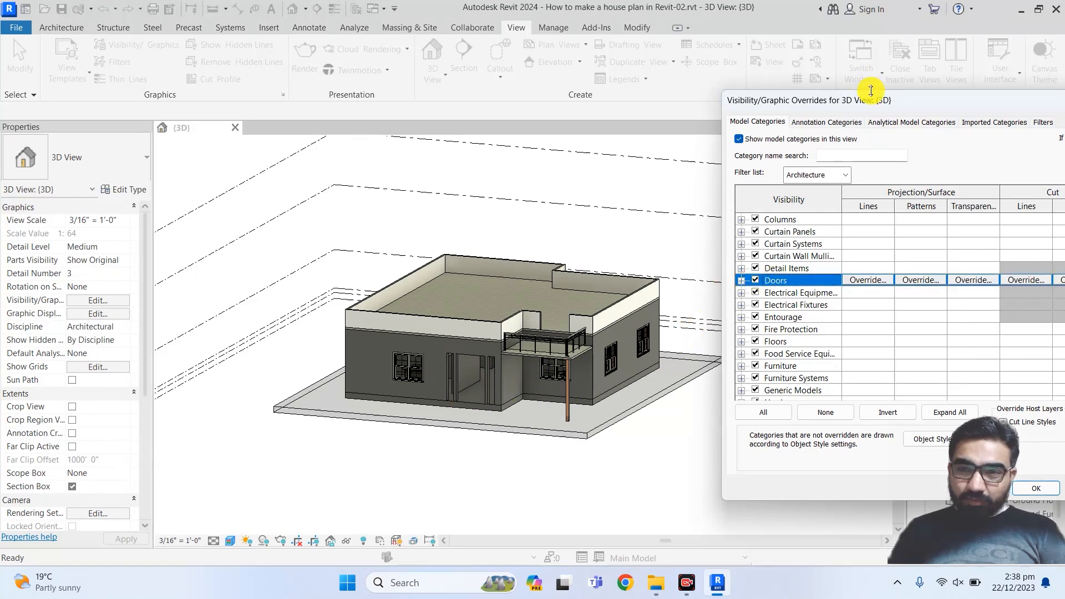
{"action": "left_click_drag", "start_coordinate": [845, 100], "coordinate": [612, 74]}
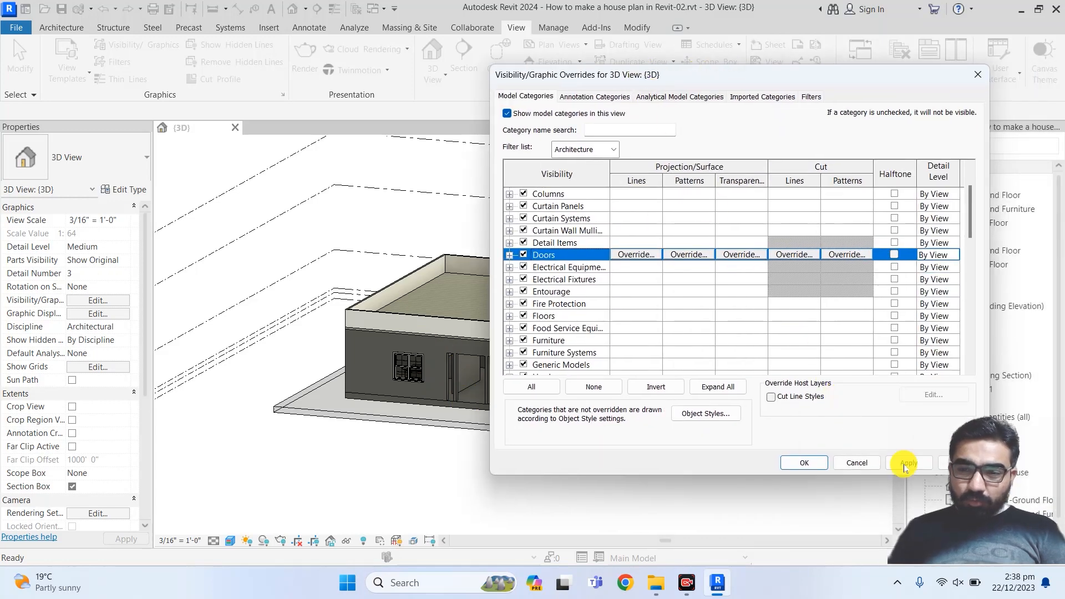
{"action": "left_click_drag", "start_coordinate": [754, 77], "coordinate": [677, 77]}
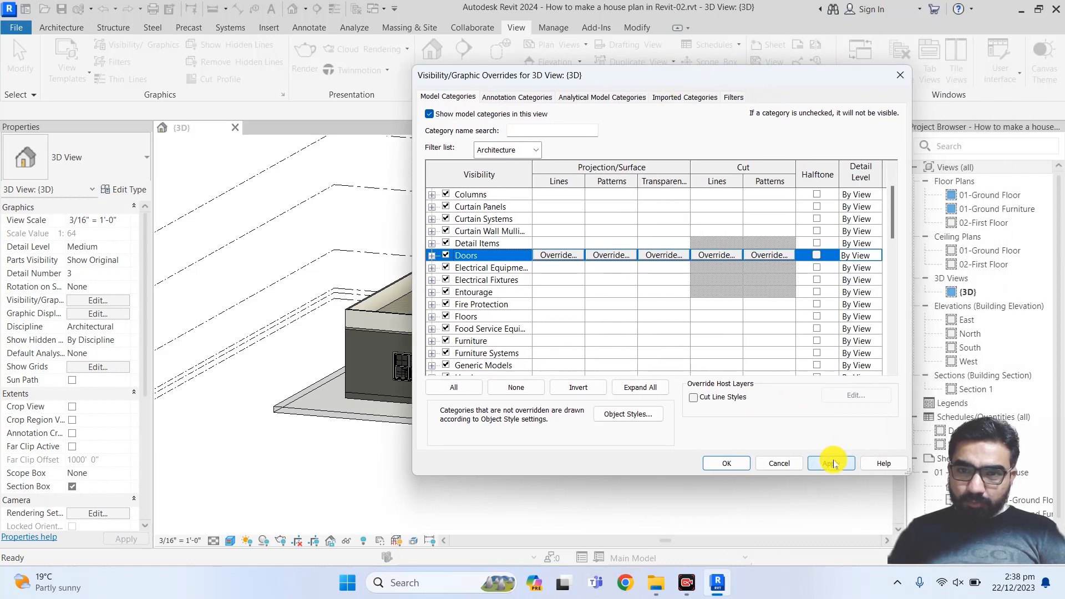
{"action": "left_click", "coordinate": [833, 463]}
{"action": "left_click_drag", "start_coordinate": [619, 75], "coordinate": [468, 60]}
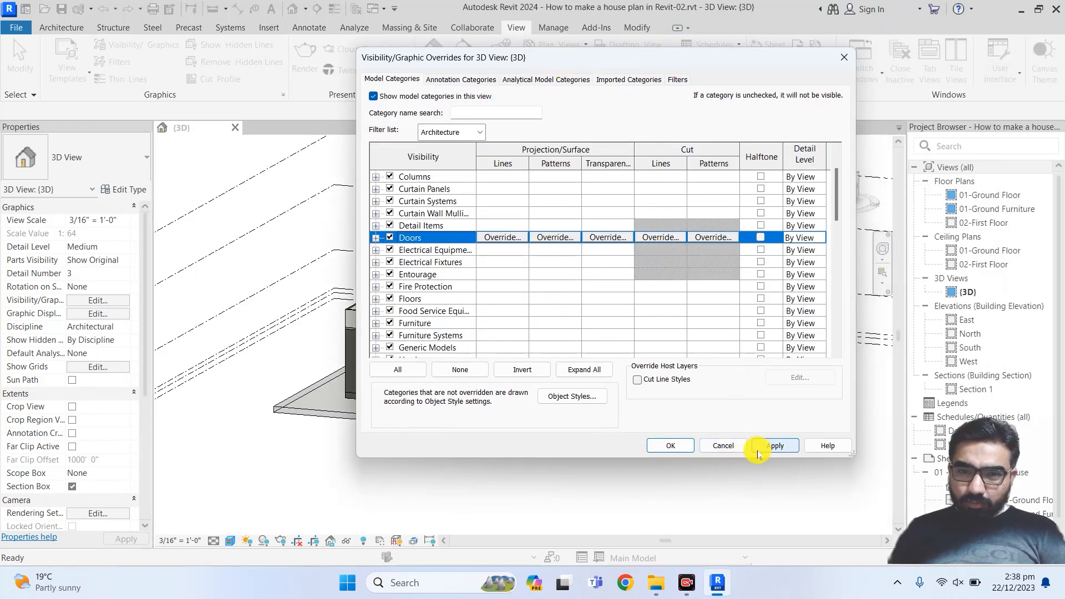
{"action": "left_click", "coordinate": [764, 447]}
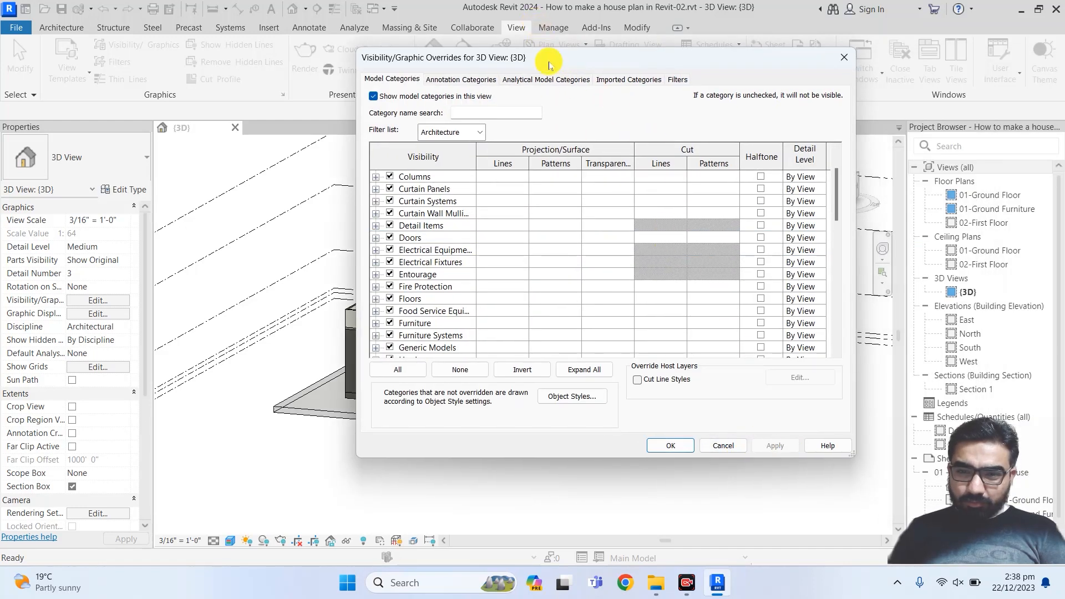
{"action": "left_click_drag", "start_coordinate": [558, 66], "coordinate": [861, 76]}
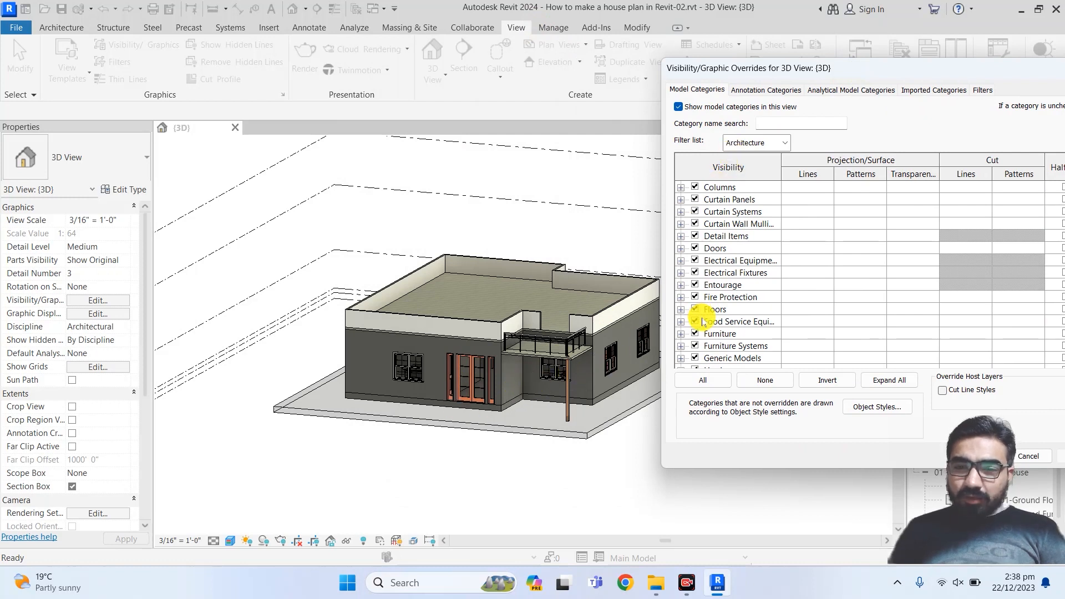
- Hide the Windows model category in the 3D view and apply the override
{"action": "scroll", "coordinate": [702, 321], "scroll_direction": "down", "scroll_amount": 3}
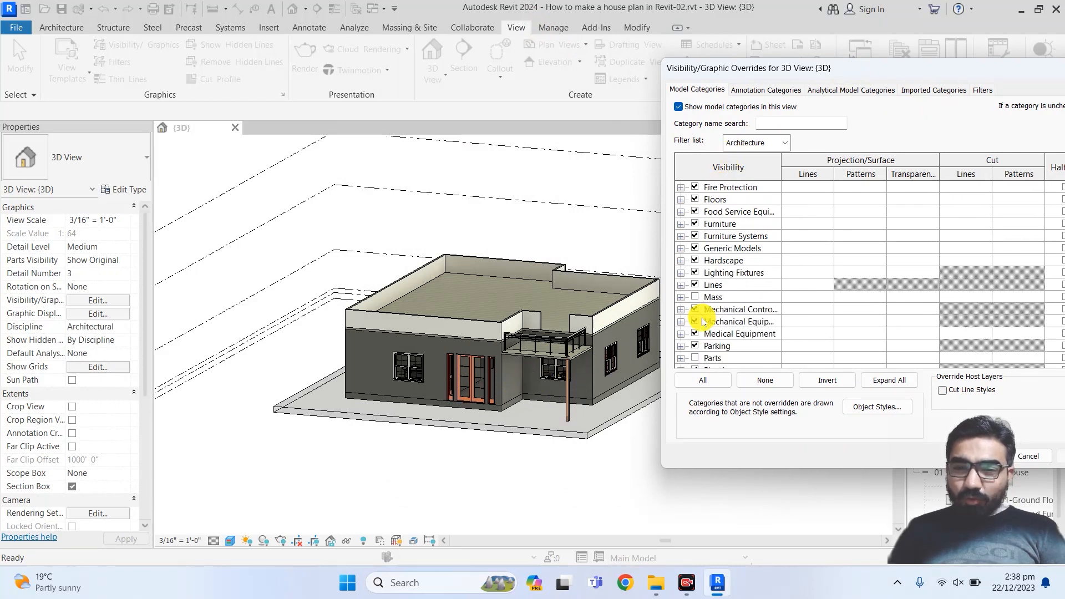
{"action": "scroll", "coordinate": [702, 321], "scroll_direction": "down", "scroll_amount": 5}
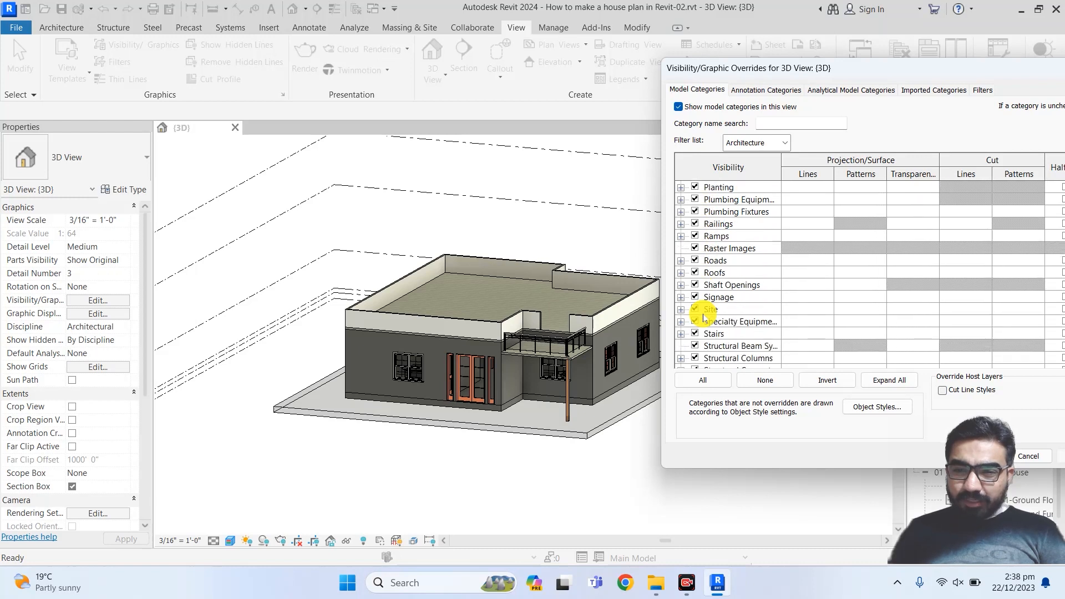
{"action": "scroll", "coordinate": [702, 319], "scroll_direction": "down", "scroll_amount": 4}
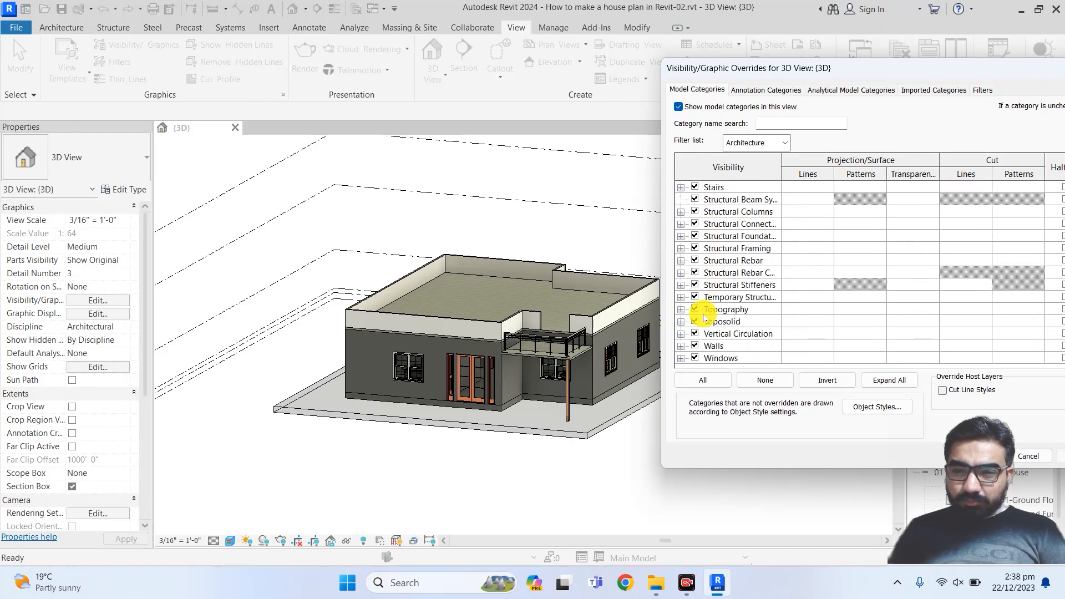
{"action": "left_click", "coordinate": [695, 357]}
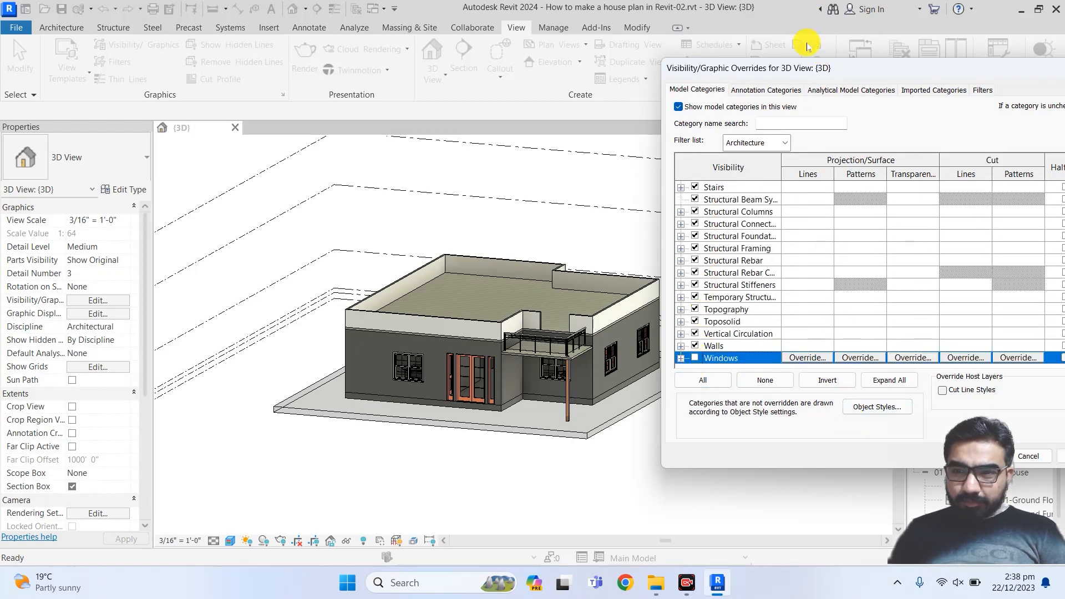
{"action": "left_click_drag", "start_coordinate": [804, 67], "coordinate": [582, 55]}
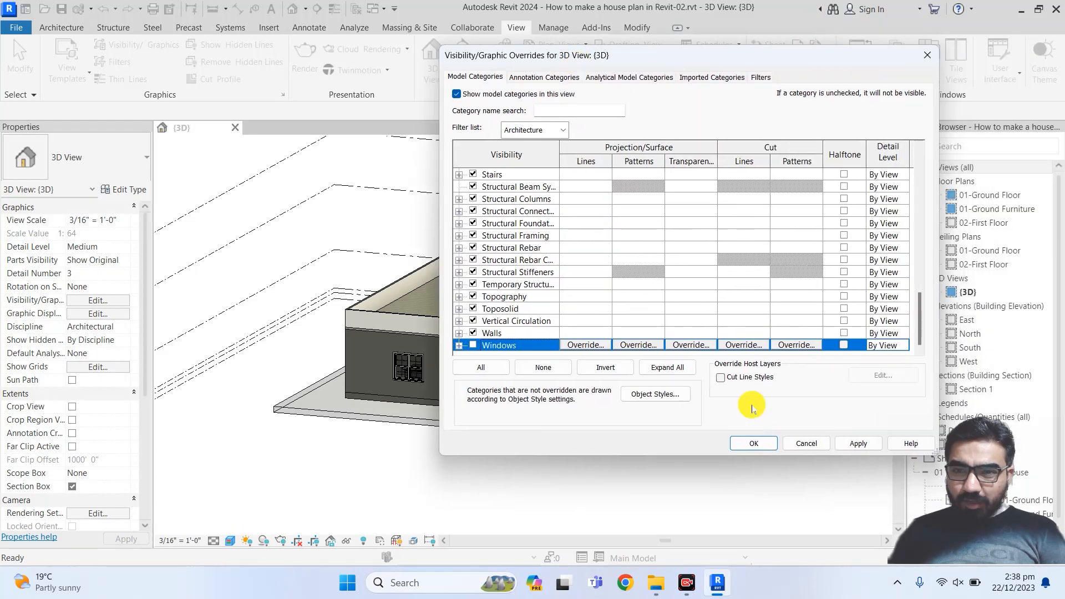
{"action": "left_click", "coordinate": [855, 445]}
{"action": "left_click_drag", "start_coordinate": [657, 55], "coordinate": [906, 55]}
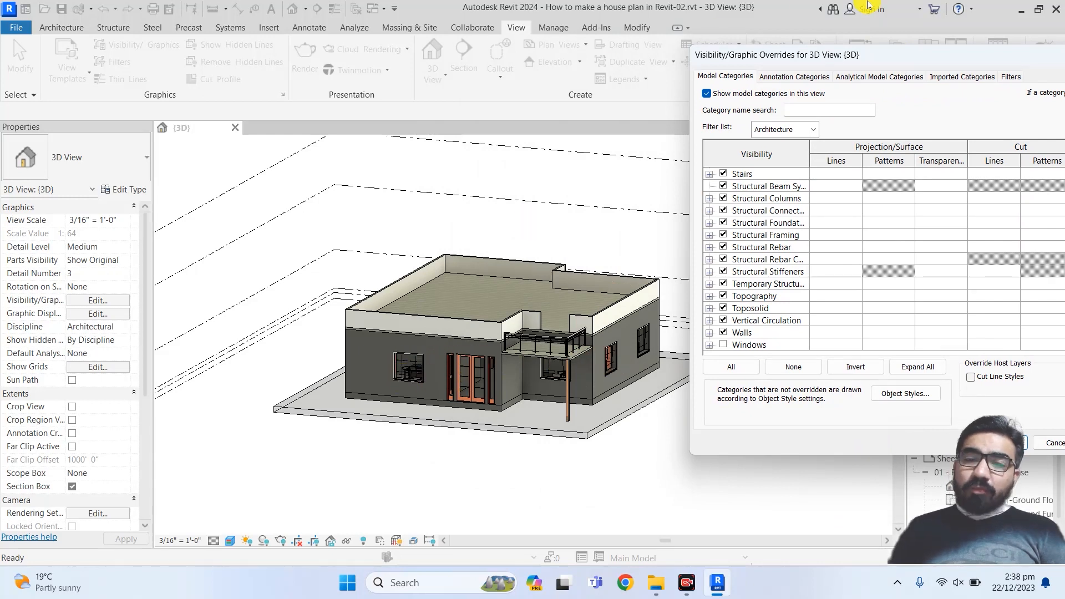
- Turn the Windows category back on but hide its Frame/Mullion subcategory, accept the overrides, and inspect the front window
{"action": "left_click_drag", "start_coordinate": [797, 53], "coordinate": [497, 55]}
{"action": "left_click", "coordinate": [420, 341]}
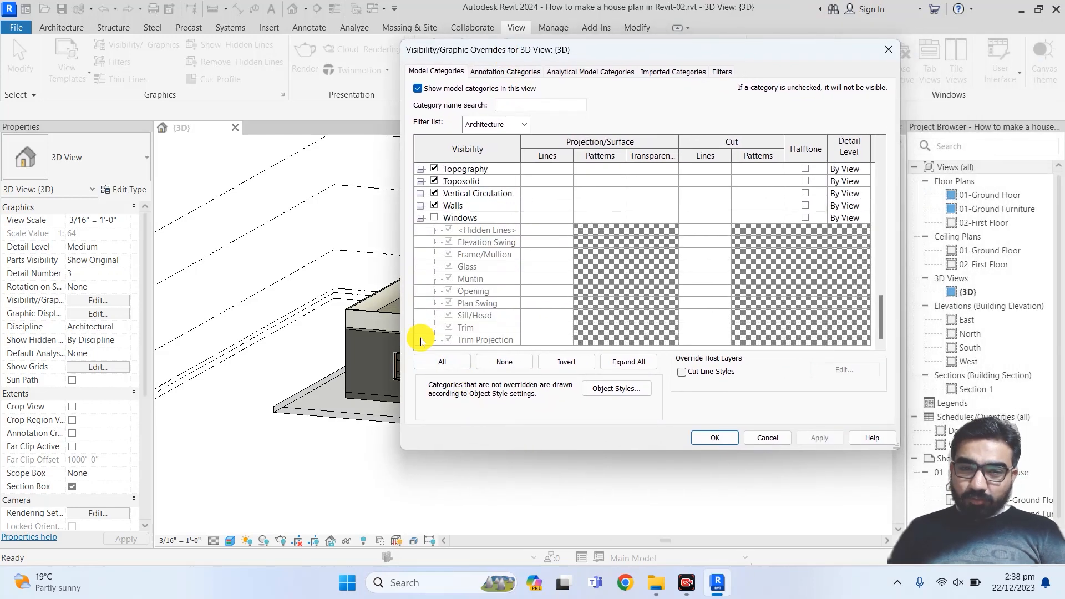
{"action": "left_click", "coordinate": [435, 218]}
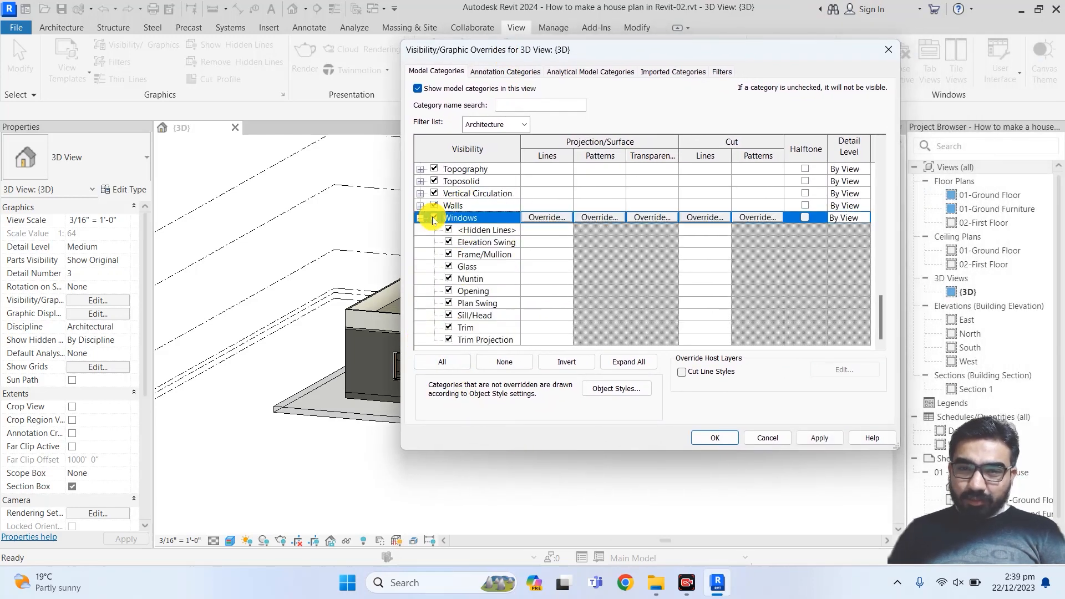
{"action": "left_click", "coordinate": [448, 254]}
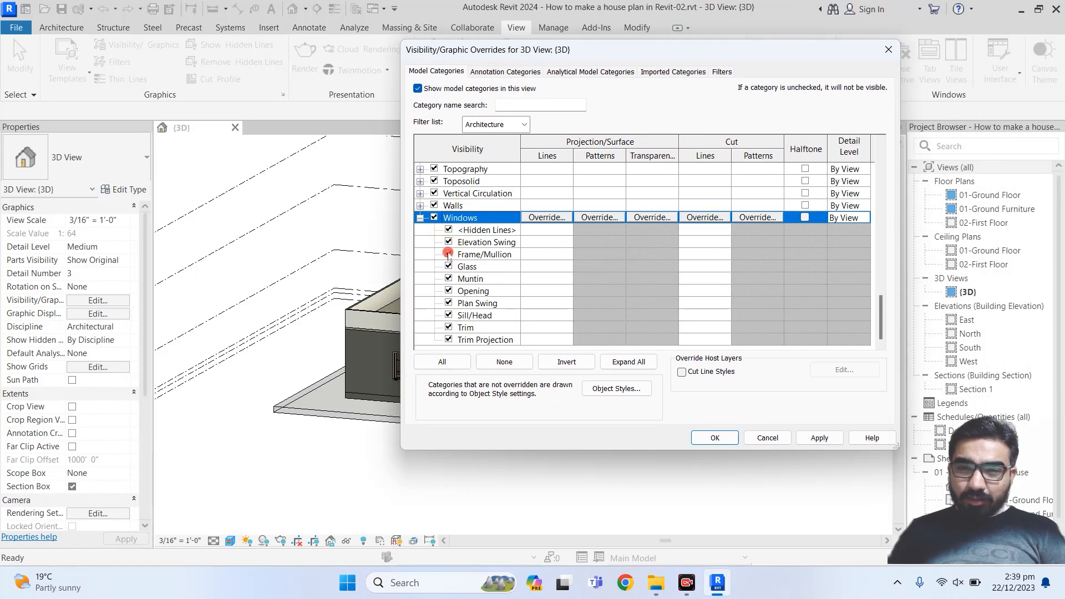
{"action": "left_click", "coordinate": [820, 438]}
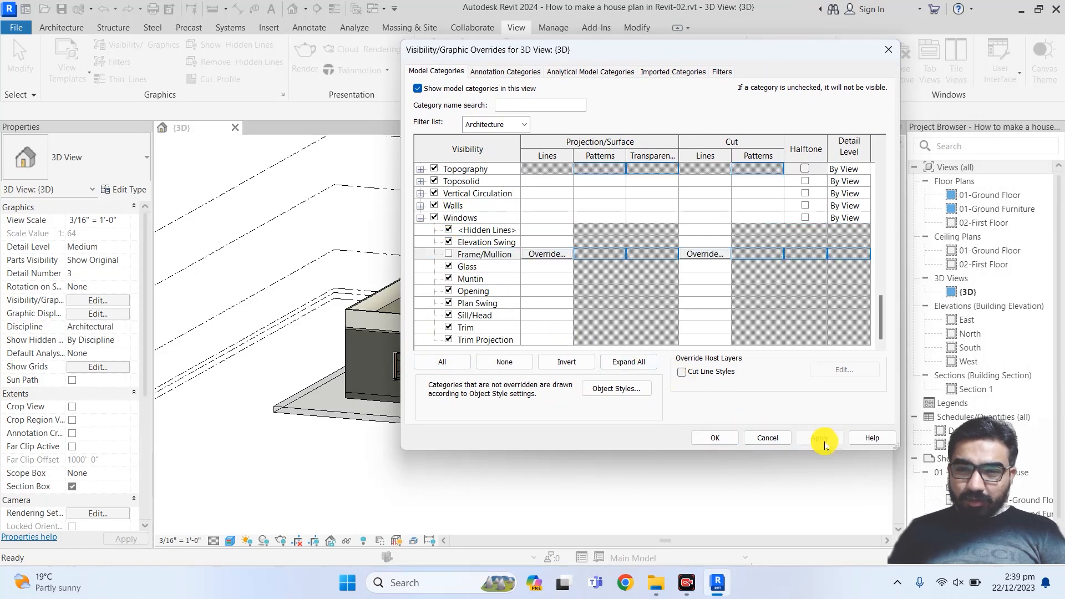
{"action": "left_click_drag", "start_coordinate": [591, 58], "coordinate": [814, 47]}
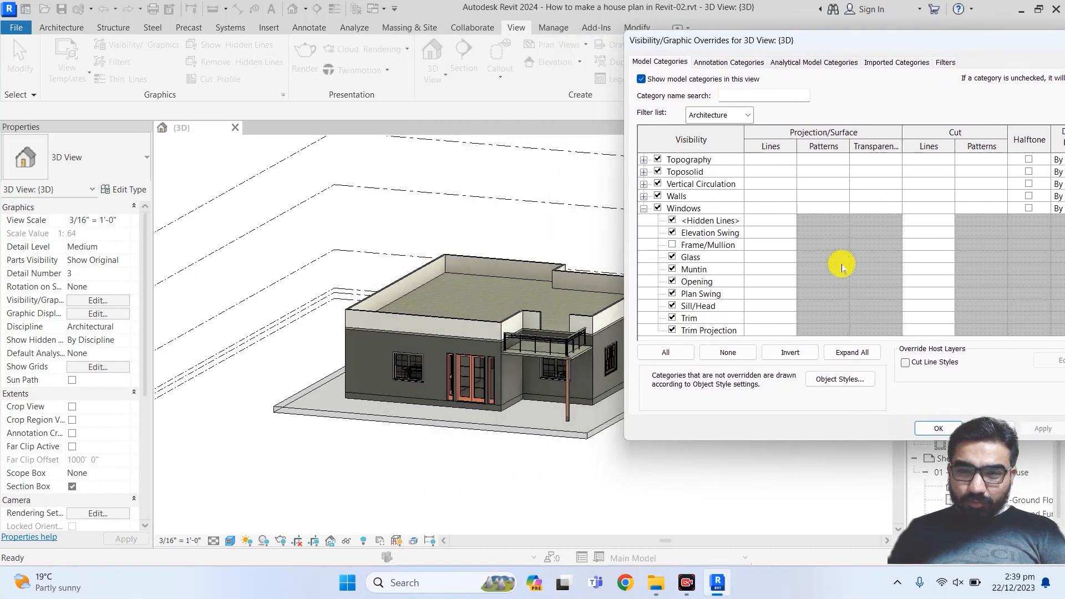
{"action": "left_click_drag", "start_coordinate": [867, 46], "coordinate": [716, 46]}
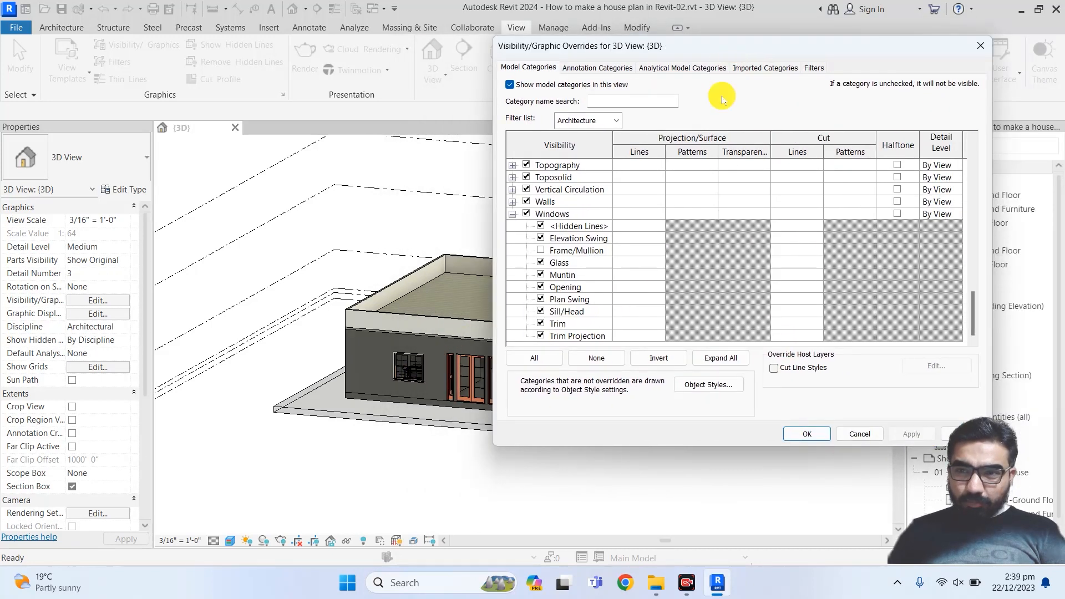
{"action": "left_click", "coordinate": [802, 434]}
{"action": "scroll", "coordinate": [404, 382], "scroll_direction": "up", "scroll_amount": 6}
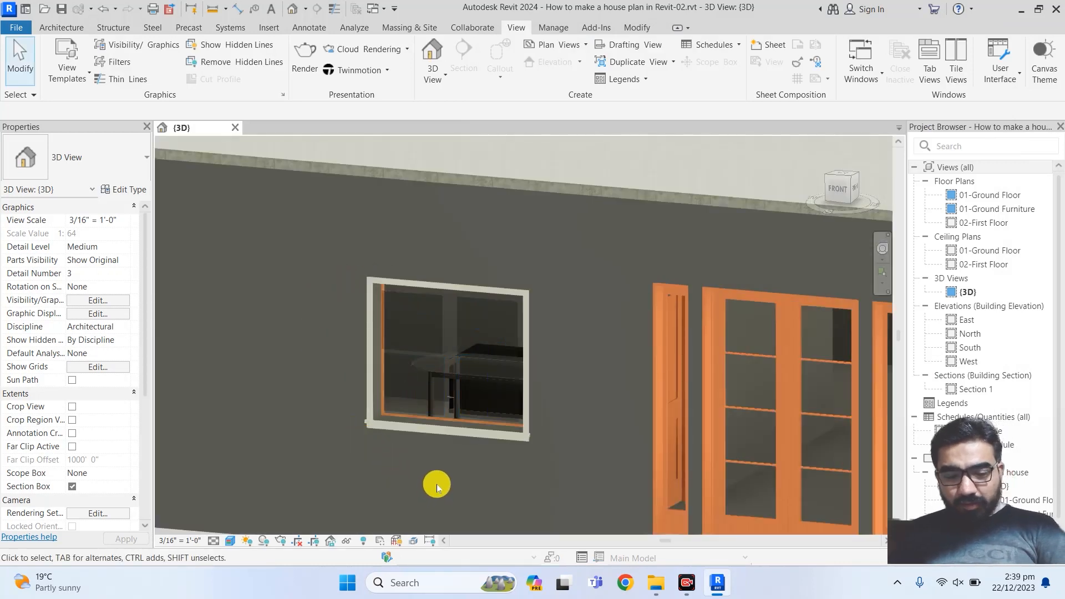
- Restore the Frame/Mullion subcategory in Visibility/Graphic Overrides, hide the whole Windows category, and apply the changes
{"action": "key", "text": "v"}
{"action": "key", "text": "g"}
{"action": "scroll", "coordinate": [585, 277], "scroll_direction": "down", "scroll_amount": 1}
{"action": "scroll", "coordinate": [586, 277], "scroll_direction": "down", "scroll_amount": 10}
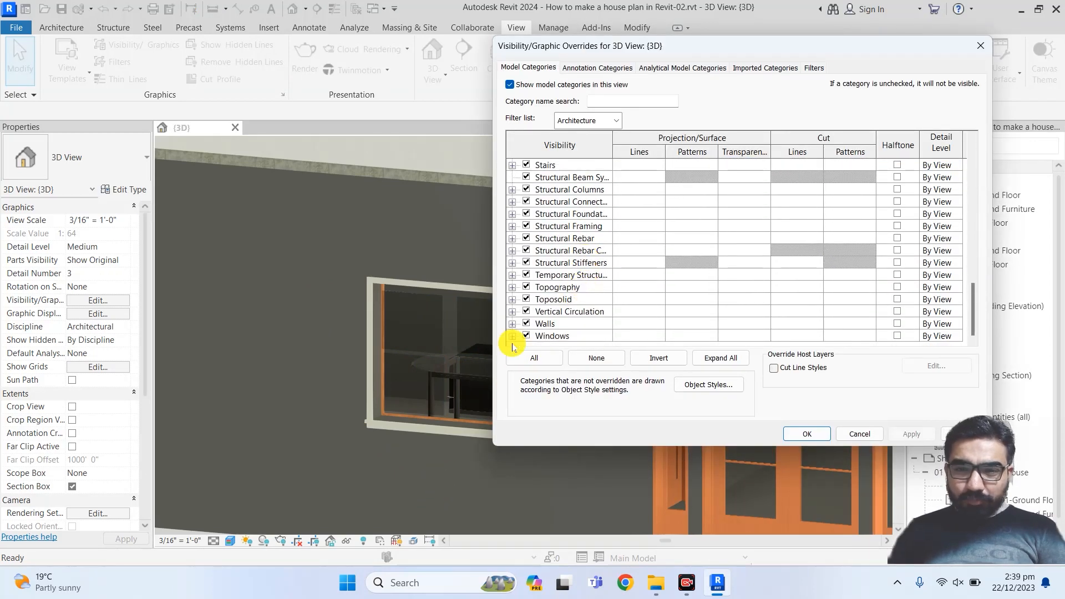
{"action": "left_click", "coordinate": [512, 336]}
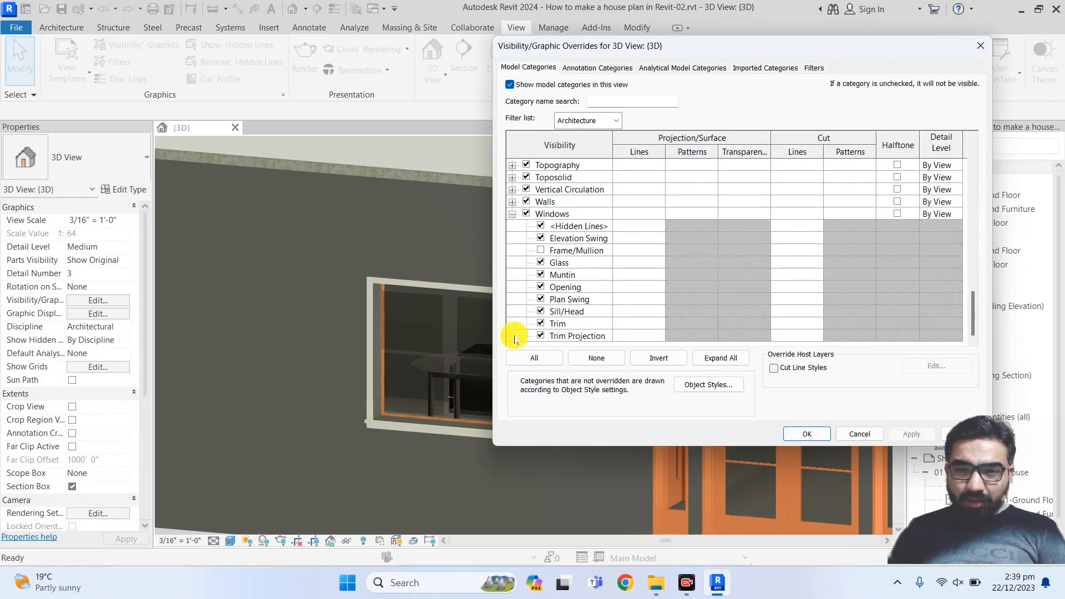
{"action": "left_click", "coordinate": [542, 249]}
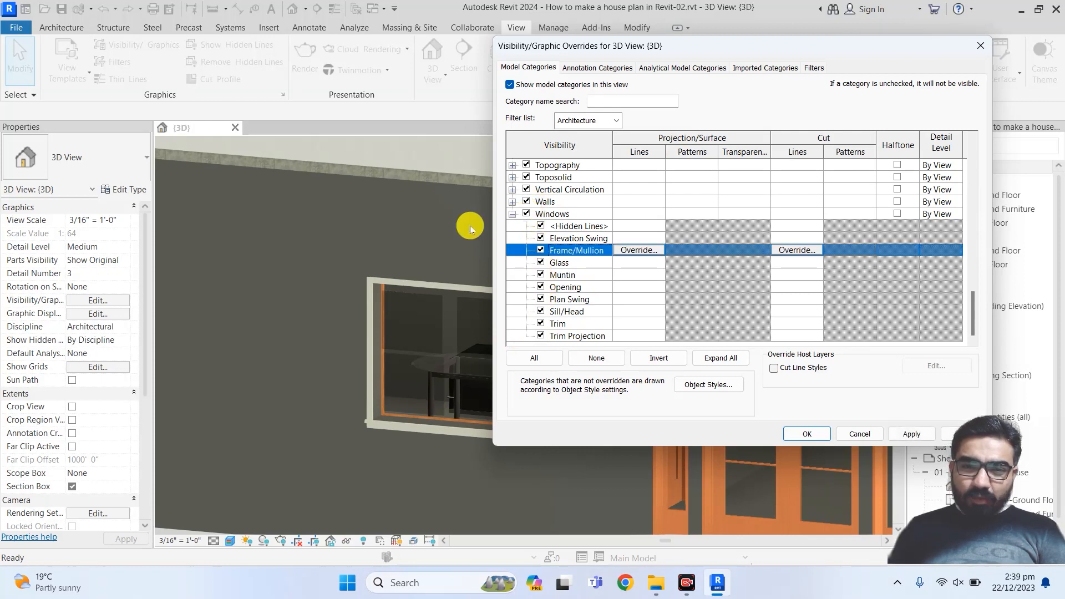
{"action": "left_click", "coordinate": [526, 214]}
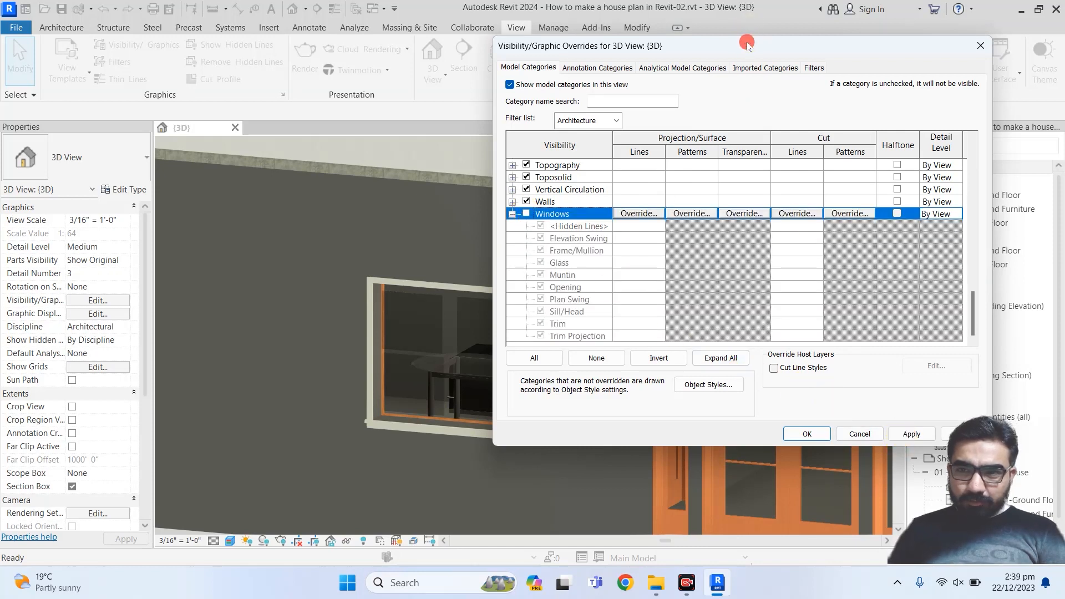
{"action": "left_click_drag", "start_coordinate": [747, 45], "coordinate": [680, 45]}
{"action": "left_click", "coordinate": [844, 434]}
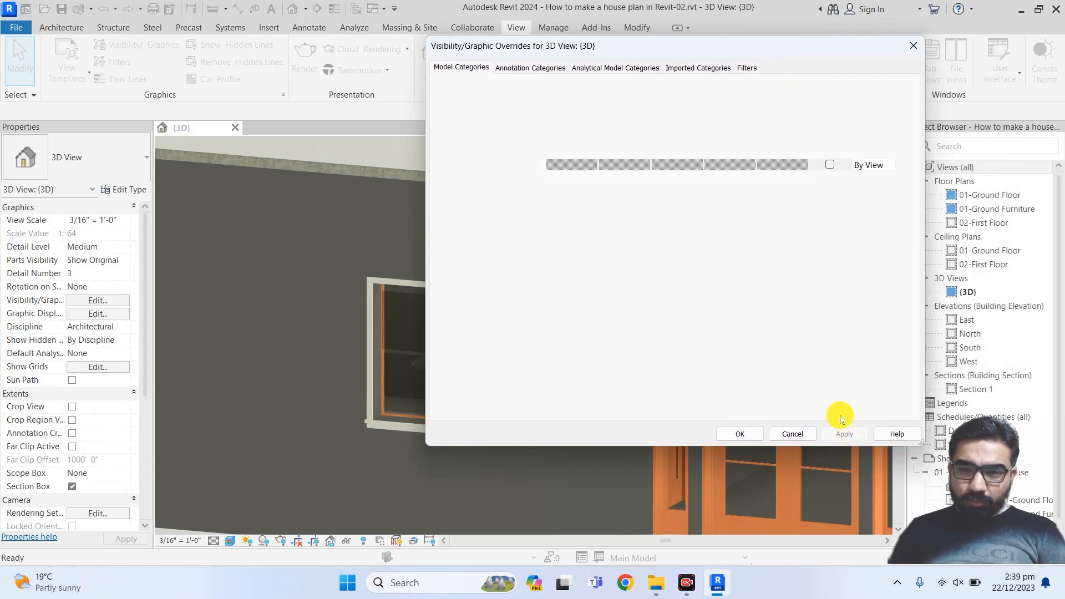
- Accept the overrides with the Windows category hidden and inspect the window opening in the front wall
{"action": "left_click_drag", "start_coordinate": [551, 42], "coordinate": [733, 50]}
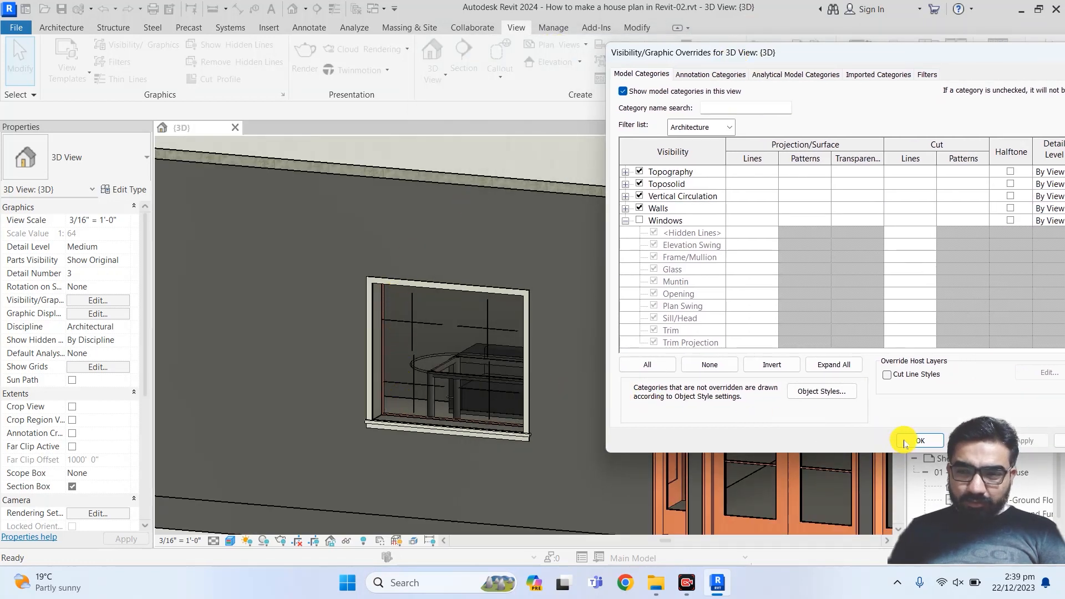
{"action": "left_click_drag", "start_coordinate": [763, 44], "coordinate": [646, 26]}
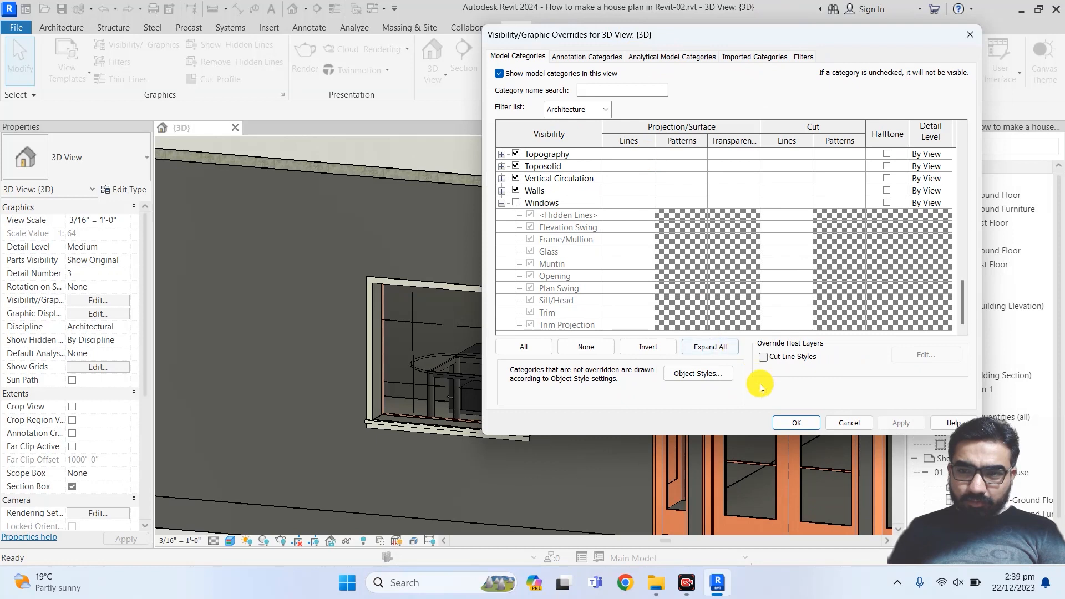
{"action": "left_click", "coordinate": [795, 421]}
{"action": "scroll", "coordinate": [415, 342], "scroll_direction": "up", "scroll_amount": 5}
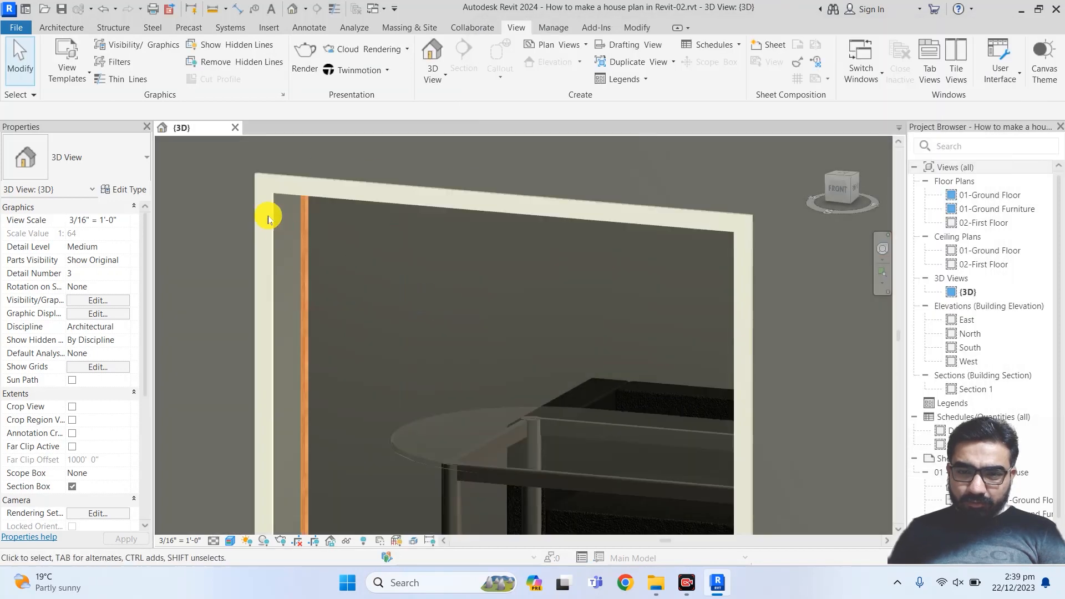
{"action": "scroll", "coordinate": [488, 352], "scroll_direction": "down", "scroll_amount": 5}
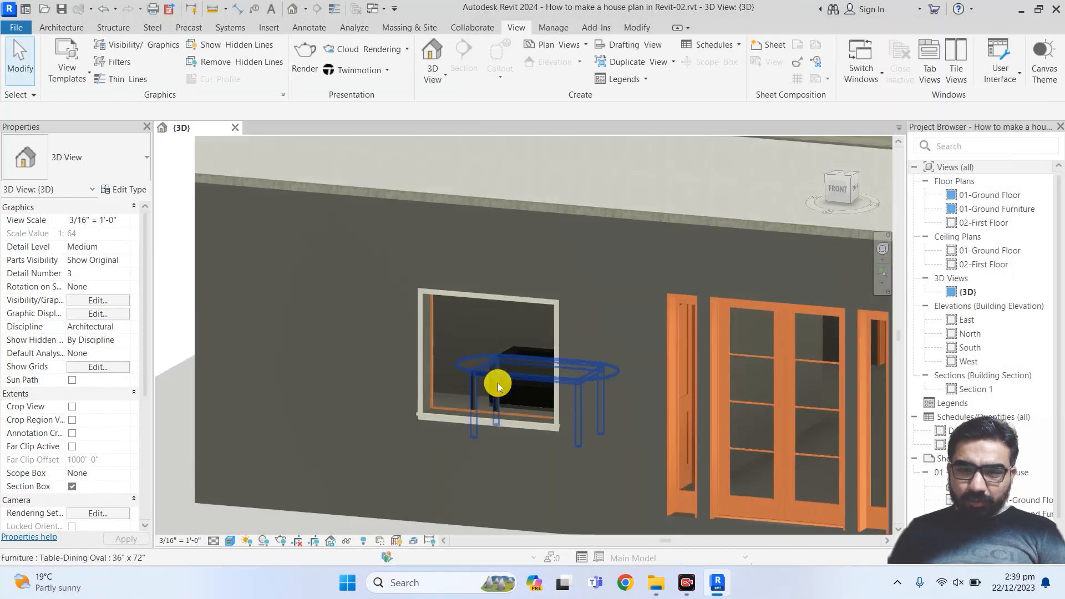
{"action": "scroll", "coordinate": [540, 378], "scroll_direction": "down", "scroll_amount": 3}
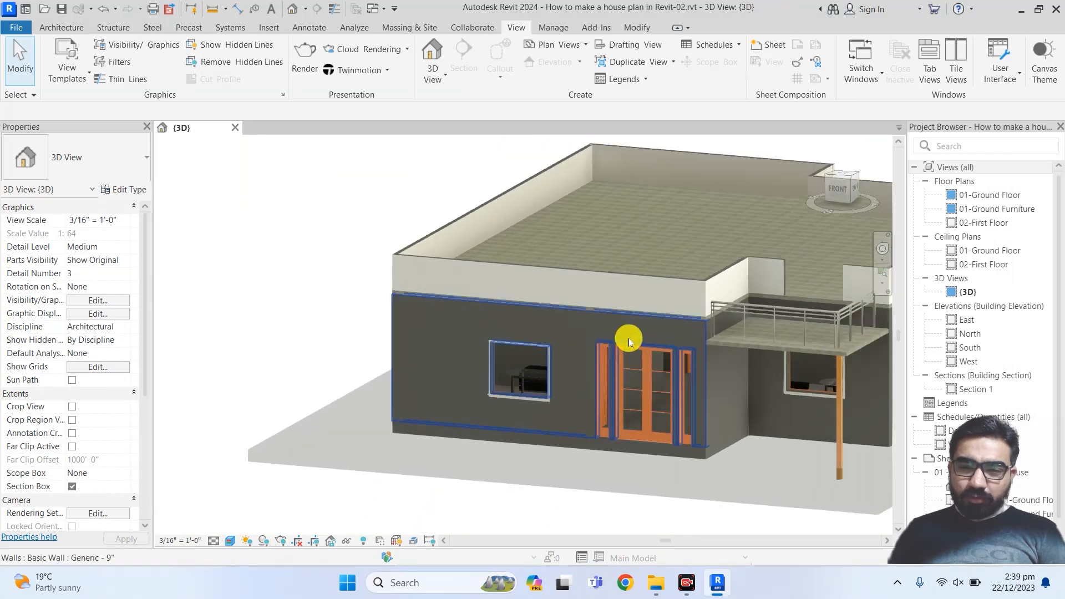
{"action": "scroll", "coordinate": [614, 338], "scroll_direction": "down", "scroll_amount": 2}
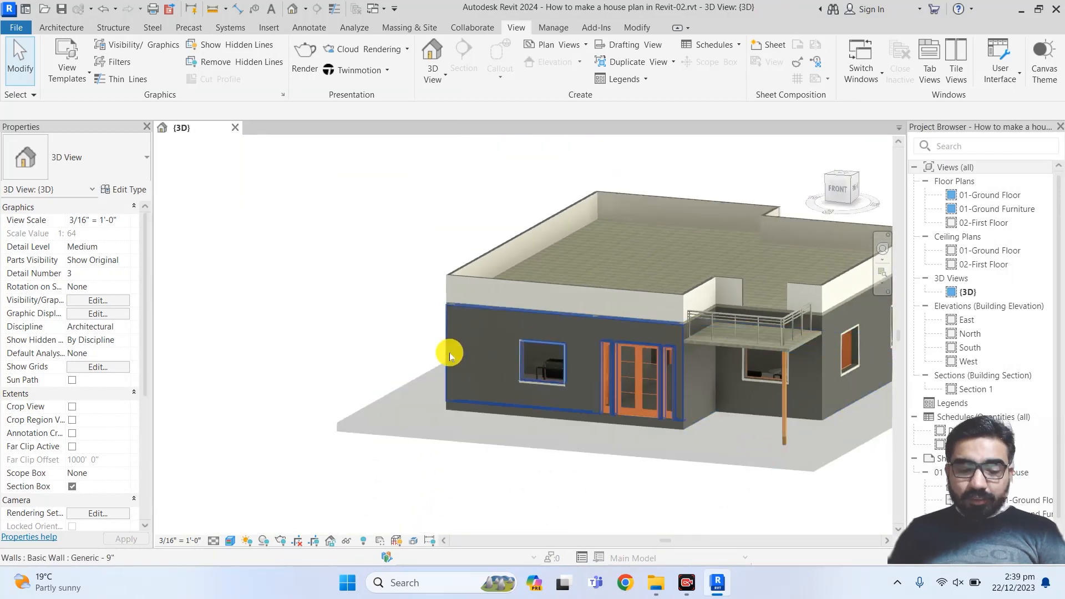
- Turn the Windows category back on, hide the Walls category in the 3D view, and accept the overrides
{"action": "key", "text": "v"}
{"action": "key", "text": "v"}
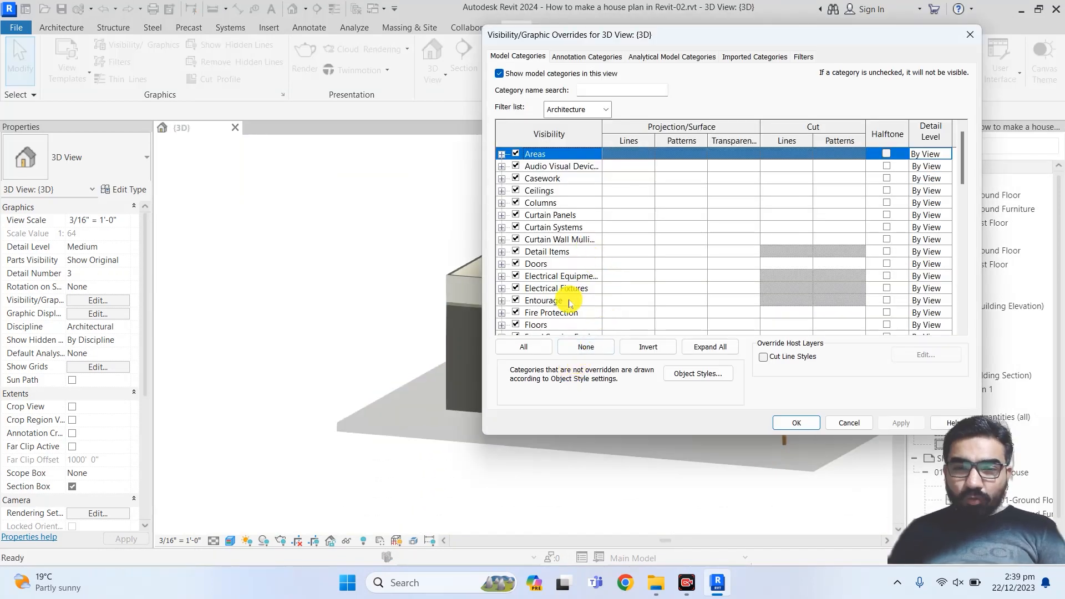
{"action": "scroll", "coordinate": [558, 299], "scroll_direction": "down", "scroll_amount": 5}
{"action": "scroll", "coordinate": [560, 299], "scroll_direction": "down", "scroll_amount": 8}
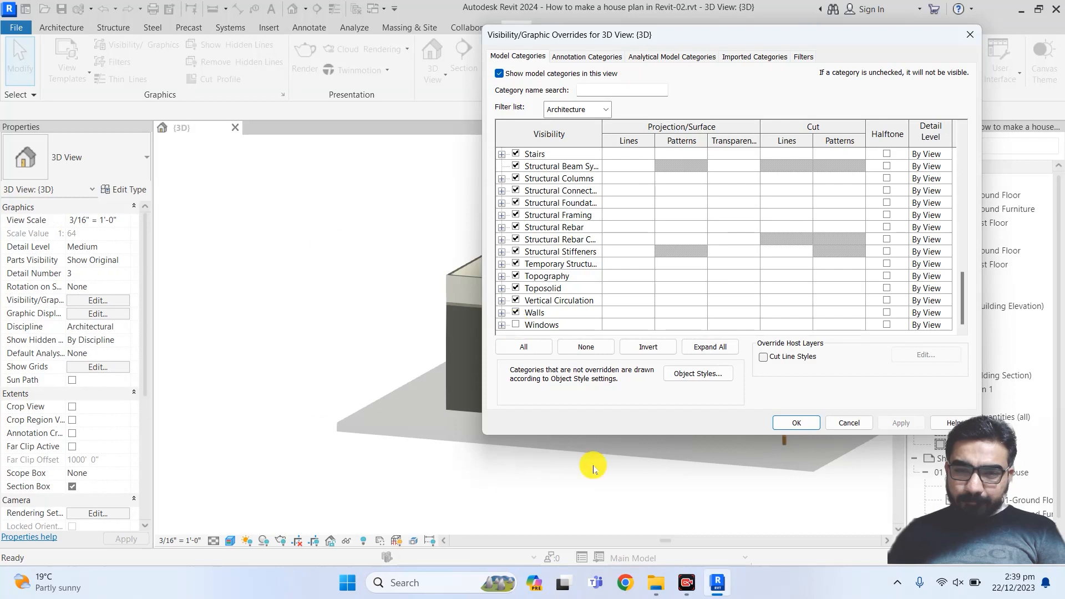
{"action": "left_click", "coordinate": [516, 325]}
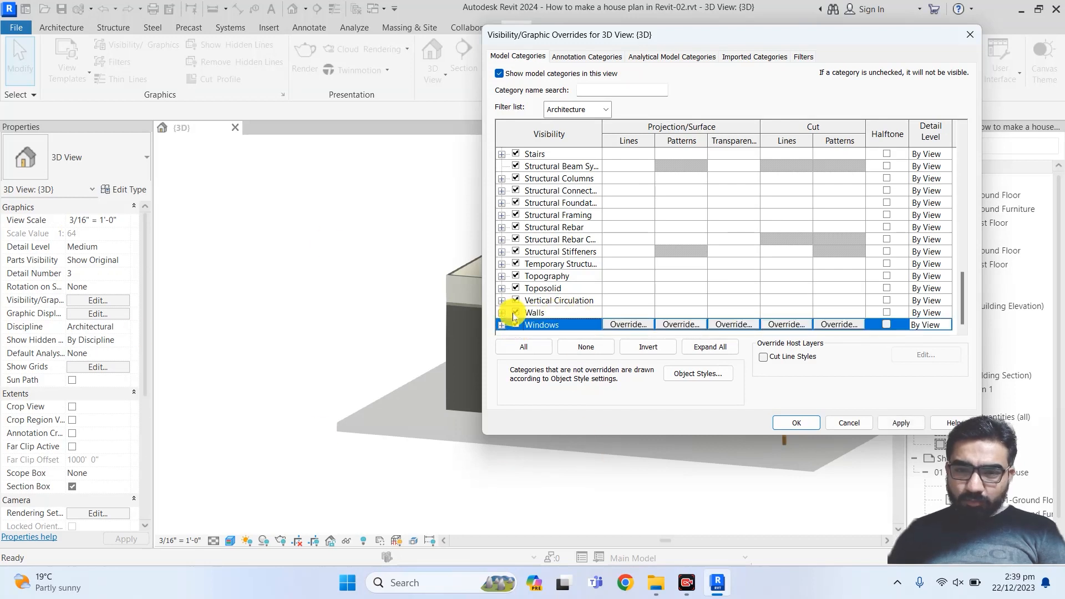
{"action": "left_click", "coordinate": [515, 313]}
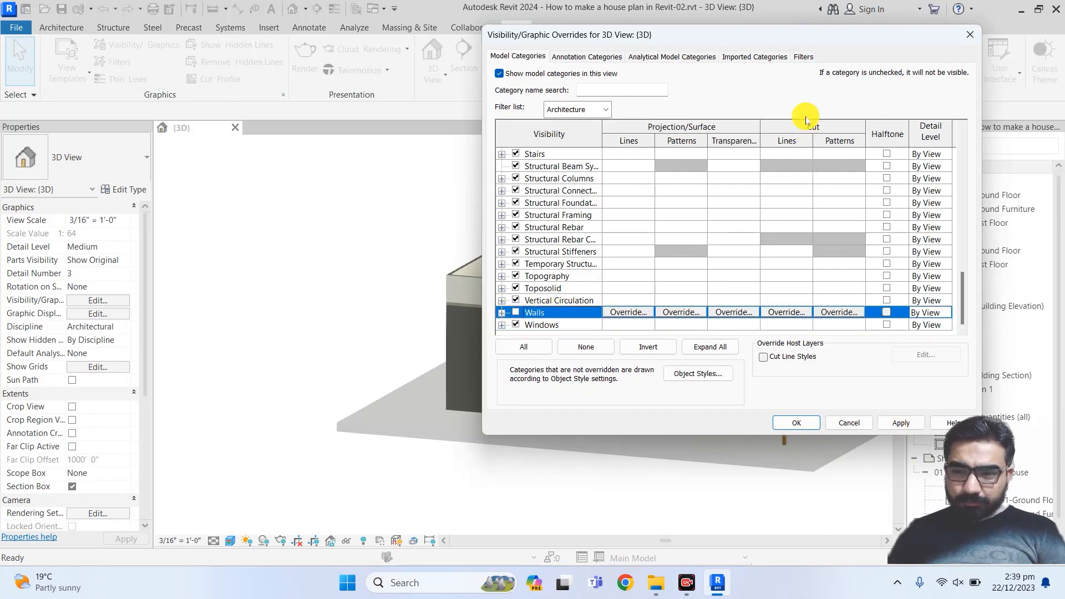
{"action": "left_click_drag", "start_coordinate": [785, 34], "coordinate": [678, 36]}
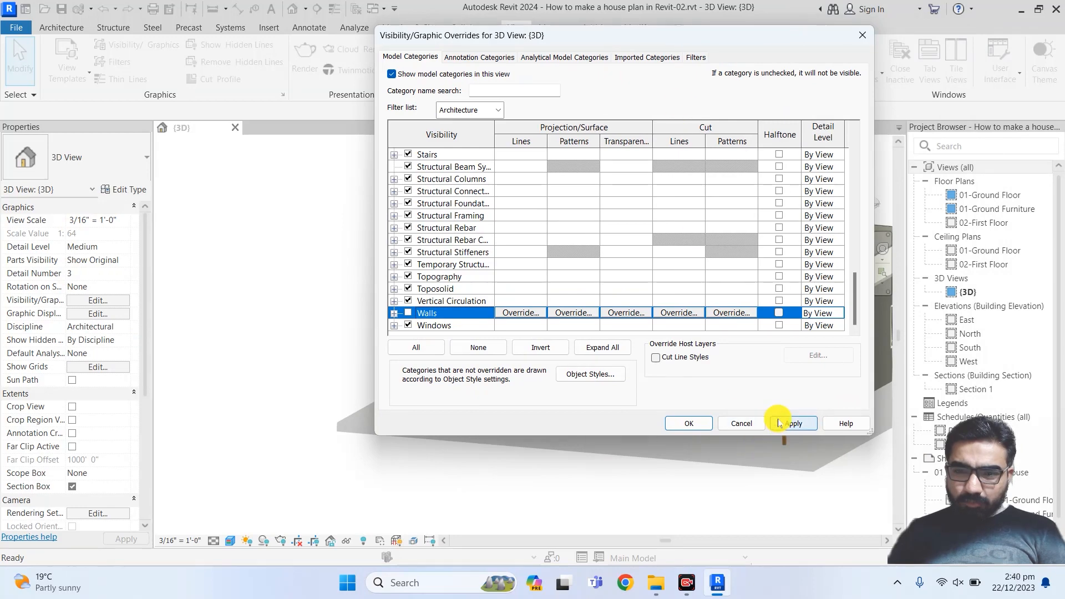
{"action": "left_click", "coordinate": [779, 423]}
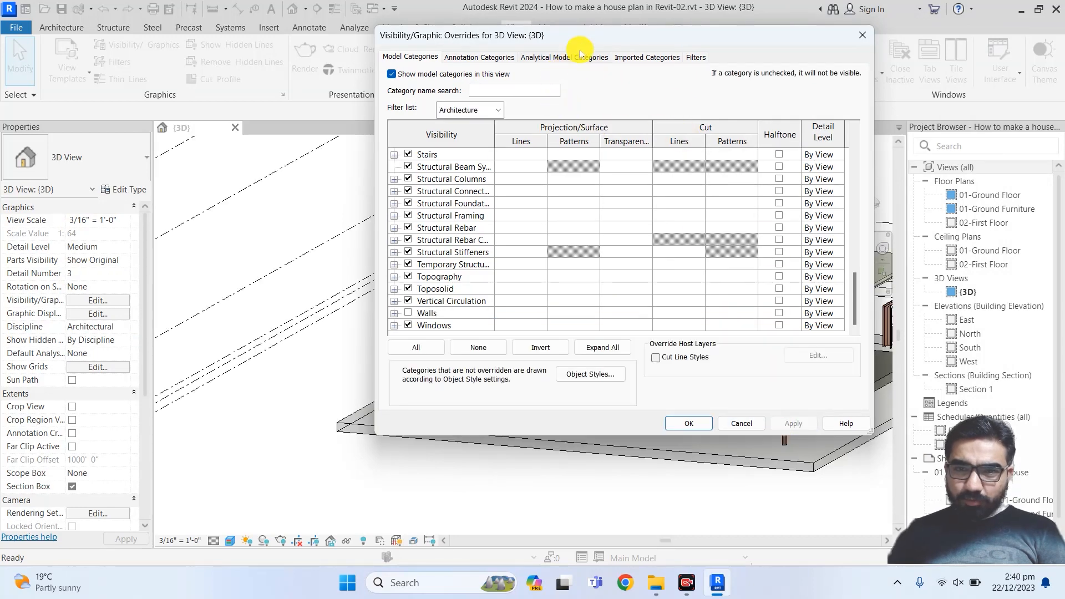
{"action": "left_click_drag", "start_coordinate": [613, 41], "coordinate": [1063, 16]}
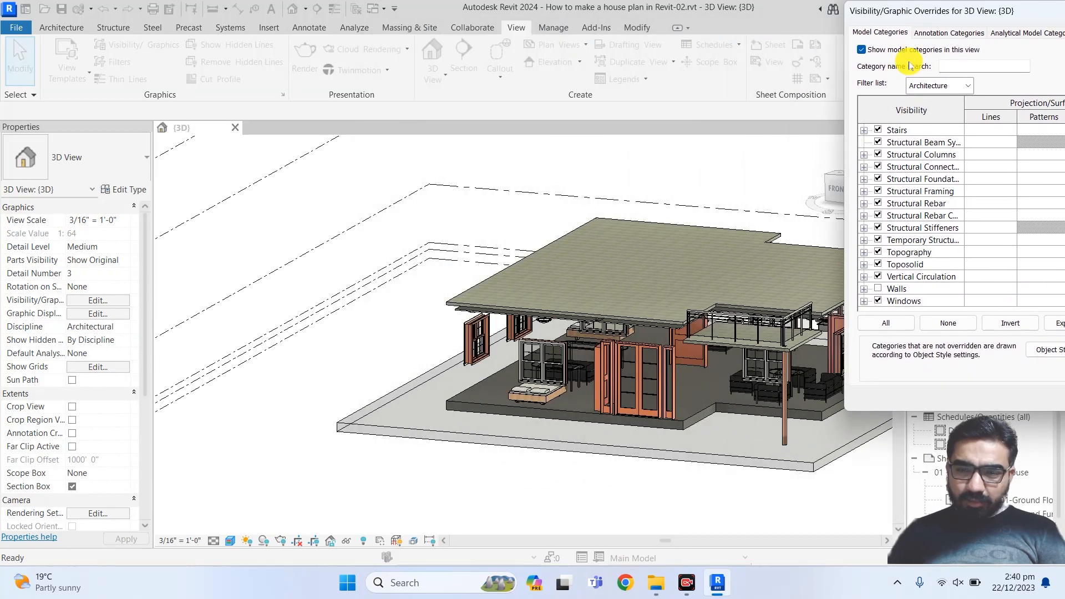
{"action": "left_click_drag", "start_coordinate": [911, 11], "coordinate": [727, 43]}
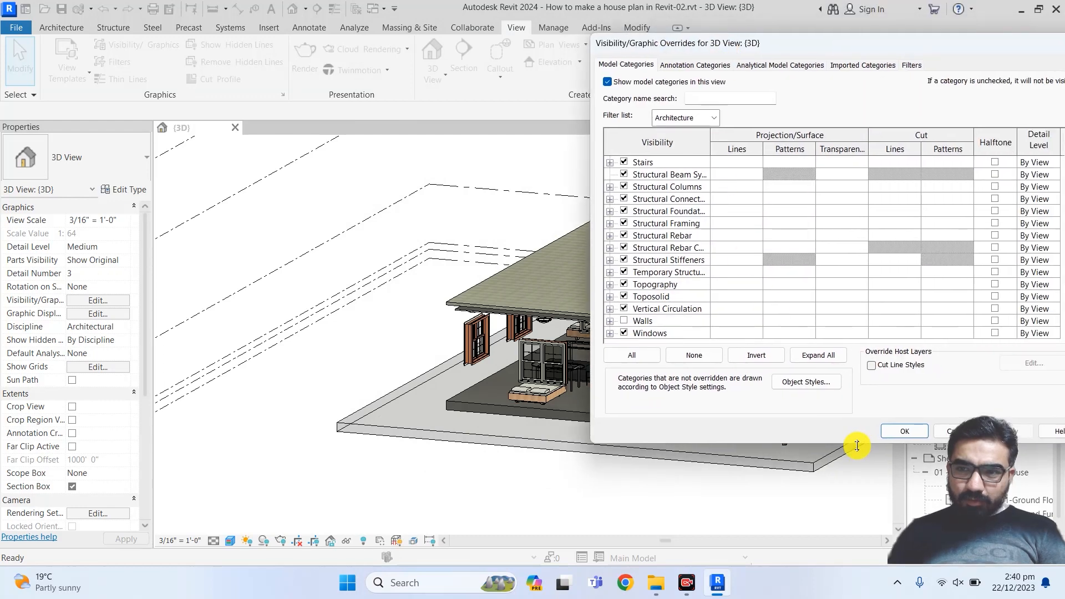
{"action": "left_click", "coordinate": [903, 431]}
- Examine the doors, windows and furniture from the house's right side in the 3D view with the walls hidden
{"action": "middle_click_drag", "start_coordinate": [682, 311], "coordinate": [412, 432], "text": "shift"}
{"action": "scroll", "coordinate": [542, 316], "scroll_direction": "up", "scroll_amount": 5}
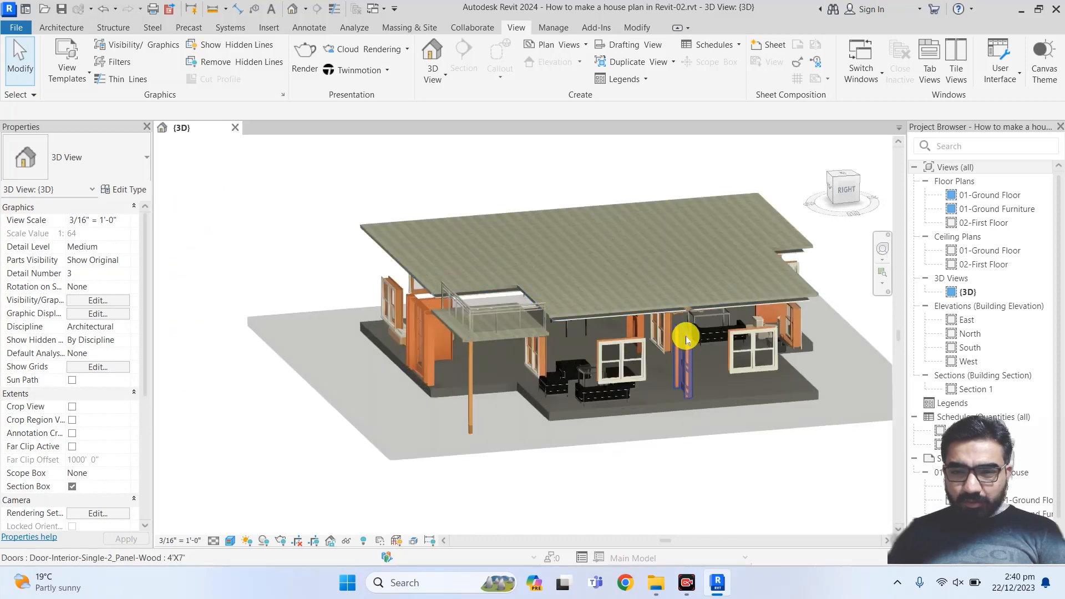
{"action": "scroll", "coordinate": [571, 388], "scroll_direction": "up", "scroll_amount": 4}
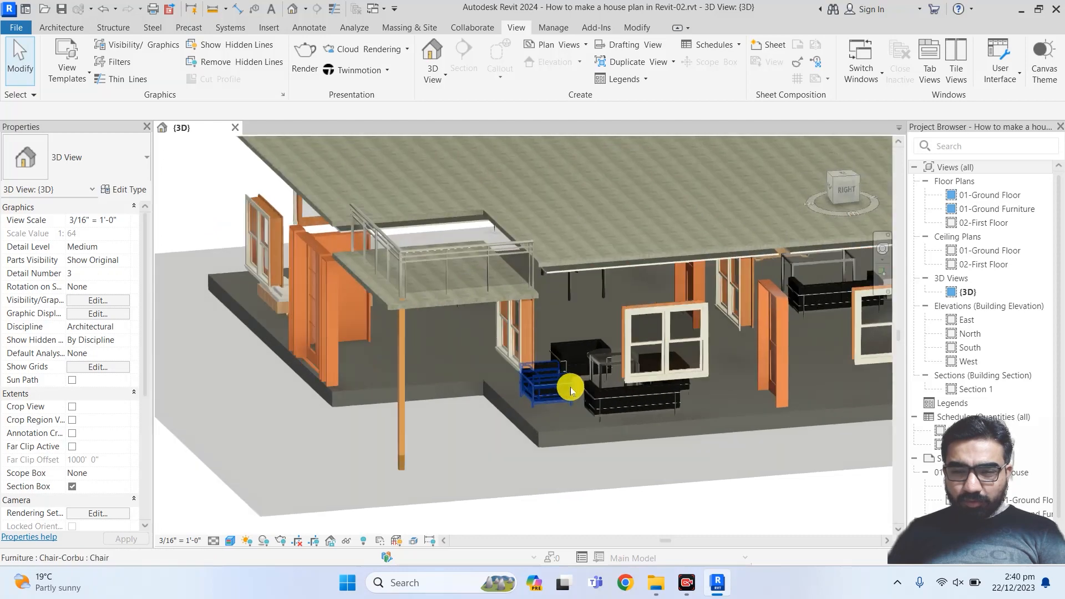
{"action": "scroll", "coordinate": [591, 379], "scroll_direction": "up", "scroll_amount": 3}
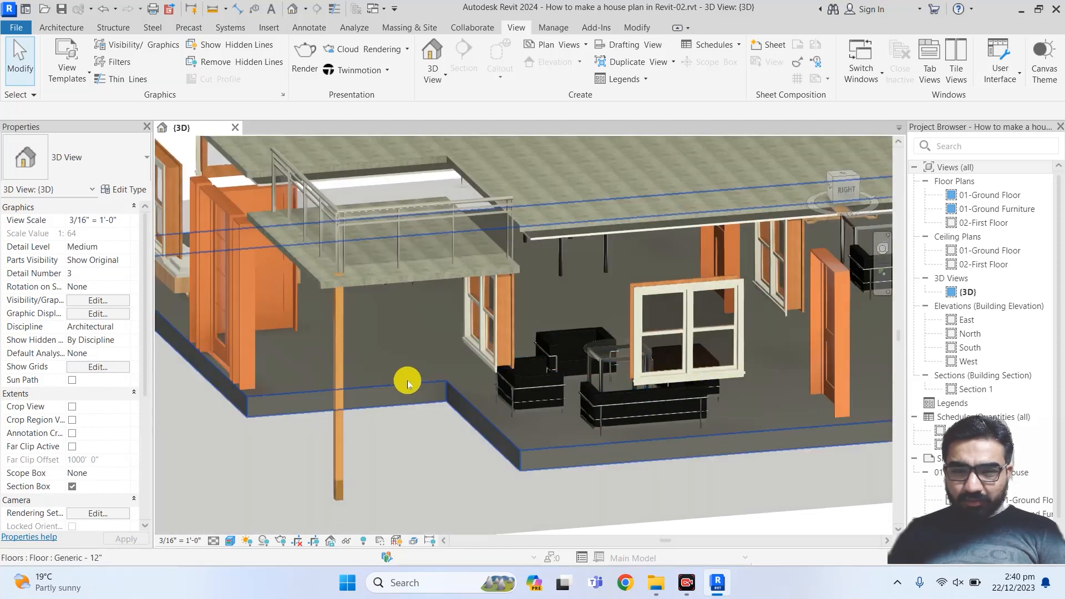
{"action": "scroll", "coordinate": [408, 383], "scroll_direction": "down", "scroll_amount": 5}
{"action": "middle_click_drag", "start_coordinate": [408, 391], "coordinate": [447, 416], "text": "shift"}
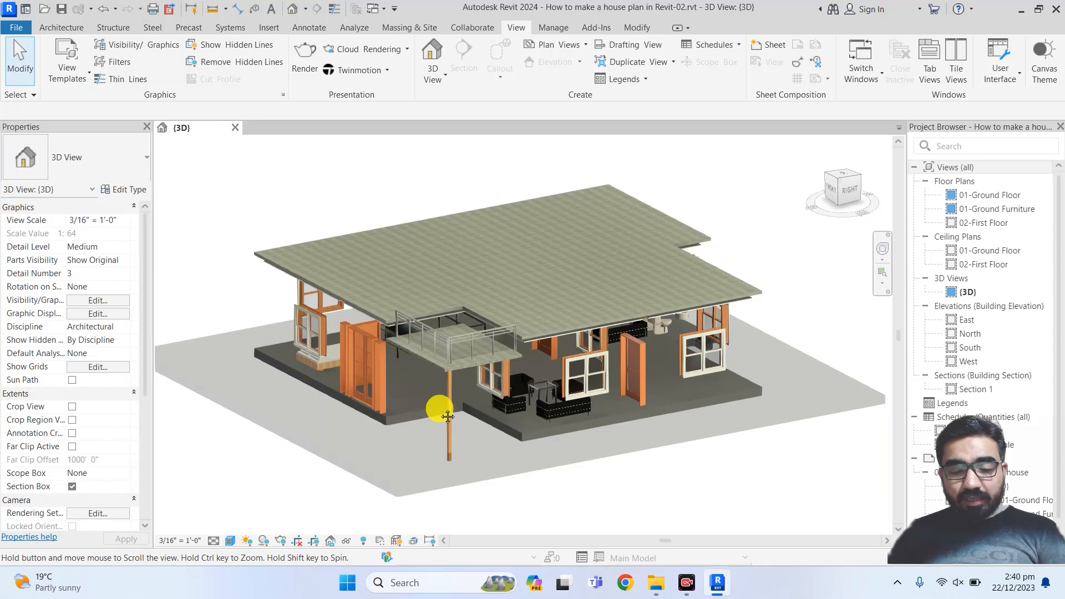
- Turn the Walls category's visibility back on in the 3D view and accept the overrides
{"action": "key", "text": "v"}
{"action": "key", "text": "g"}
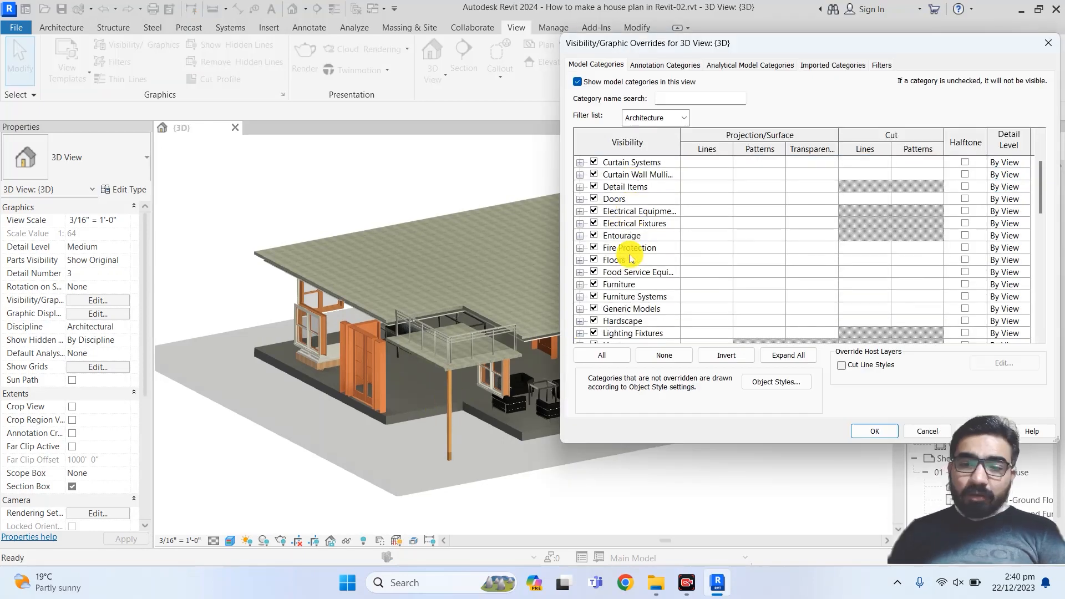
{"action": "scroll", "coordinate": [631, 259], "scroll_direction": "down", "scroll_amount": 5}
{"action": "scroll", "coordinate": [604, 252], "scroll_direction": "down", "scroll_amount": 8}
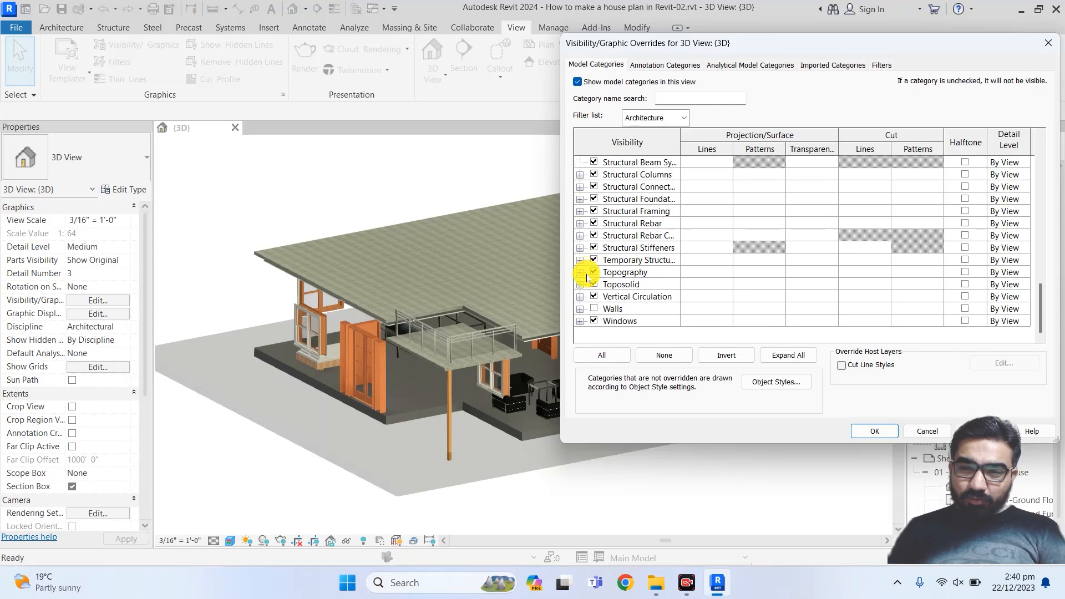
{"action": "left_click", "coordinate": [594, 308]}
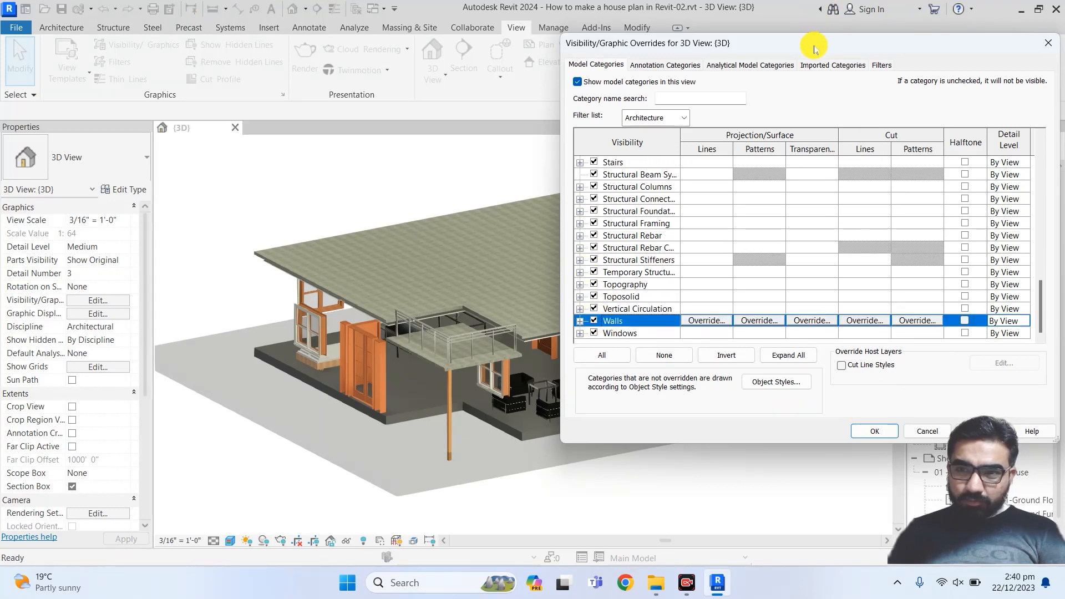
{"action": "left_click_drag", "start_coordinate": [814, 49], "coordinate": [623, 48]}
{"action": "left_click", "coordinate": [684, 437]}
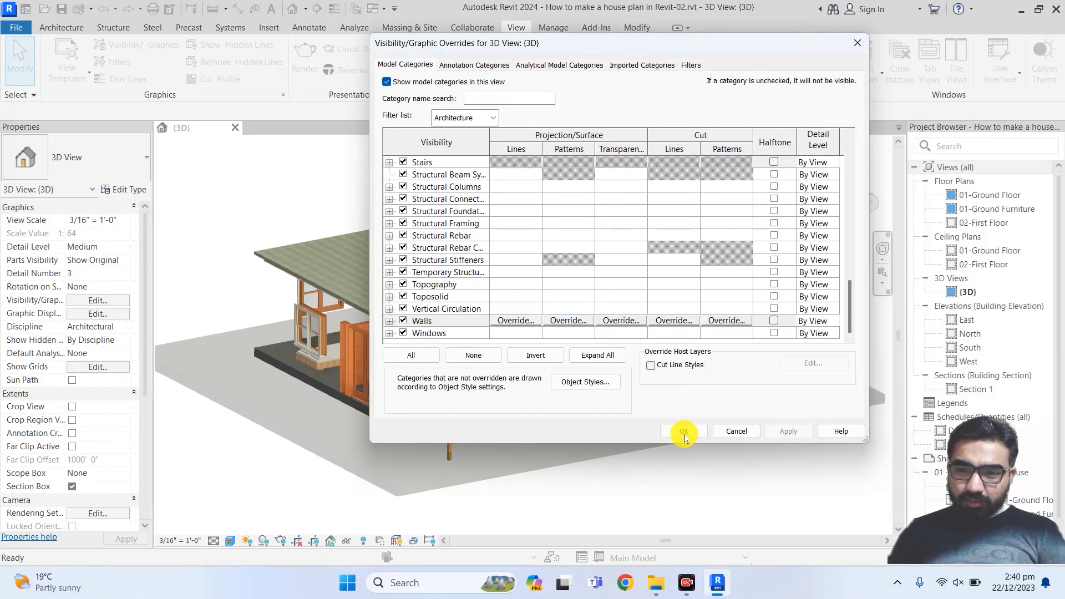
{"action": "left_click", "coordinate": [684, 431]}
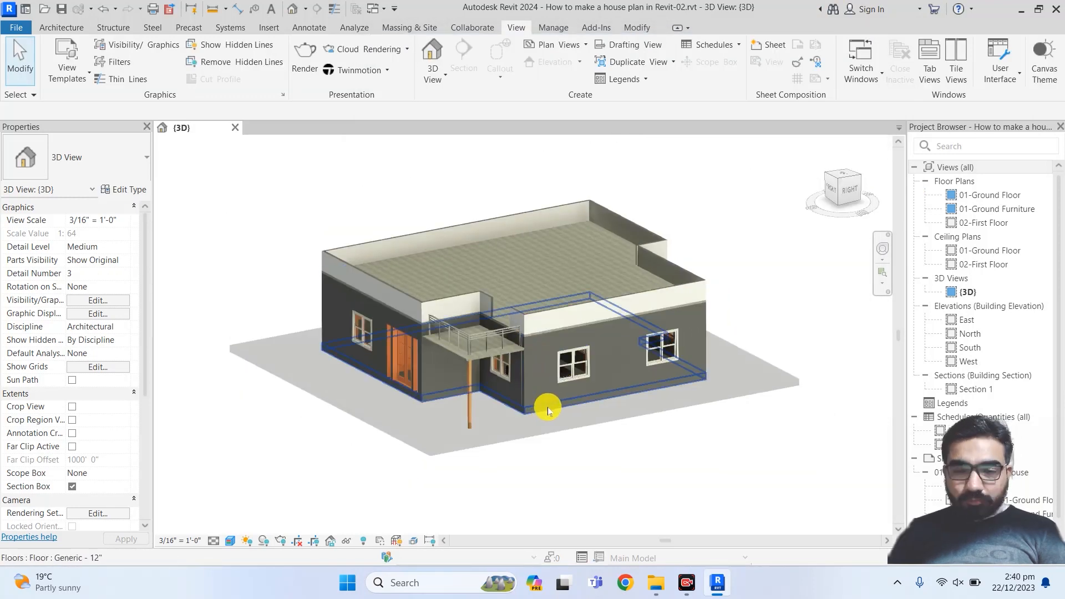
- Review the model categories in Visibility/Graphic Overrides, examine the Walls category's projection, cut and halftone override options, and close the dialog
{"action": "key", "text": "v"}
{"action": "key", "text": "v"}
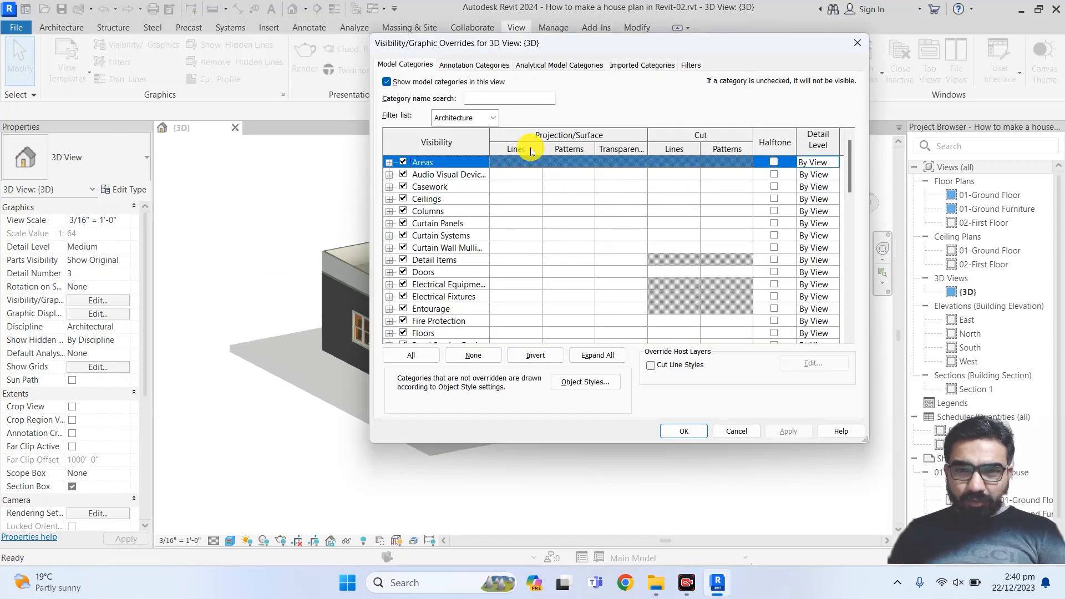
{"action": "scroll", "coordinate": [453, 266], "scroll_direction": "down", "scroll_amount": 6}
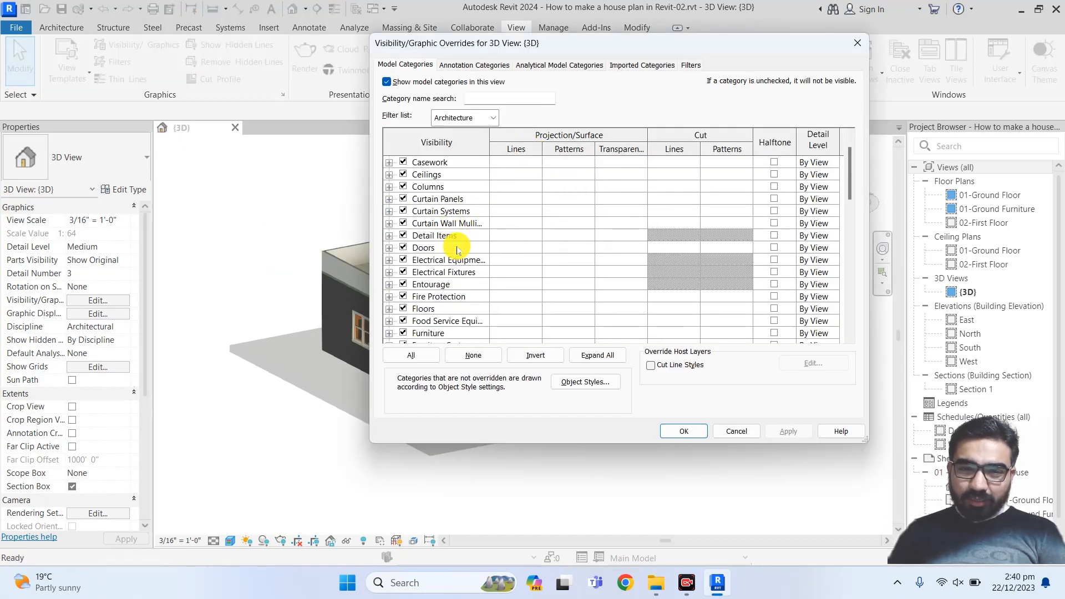
{"action": "scroll", "coordinate": [458, 250], "scroll_direction": "down", "scroll_amount": 5}
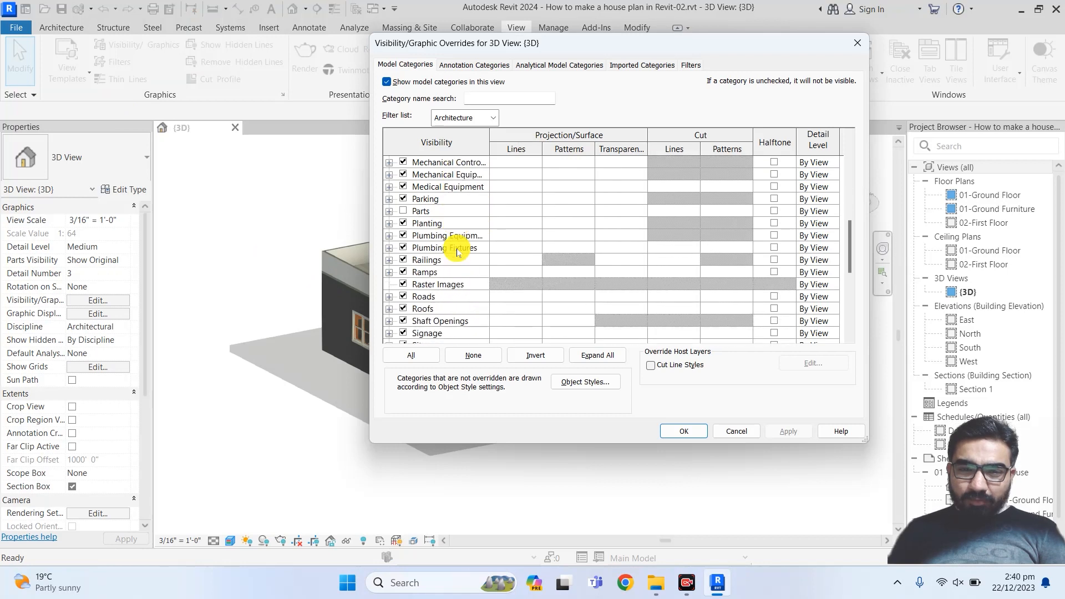
{"action": "scroll", "coordinate": [458, 251], "scroll_direction": "down", "scroll_amount": 3}
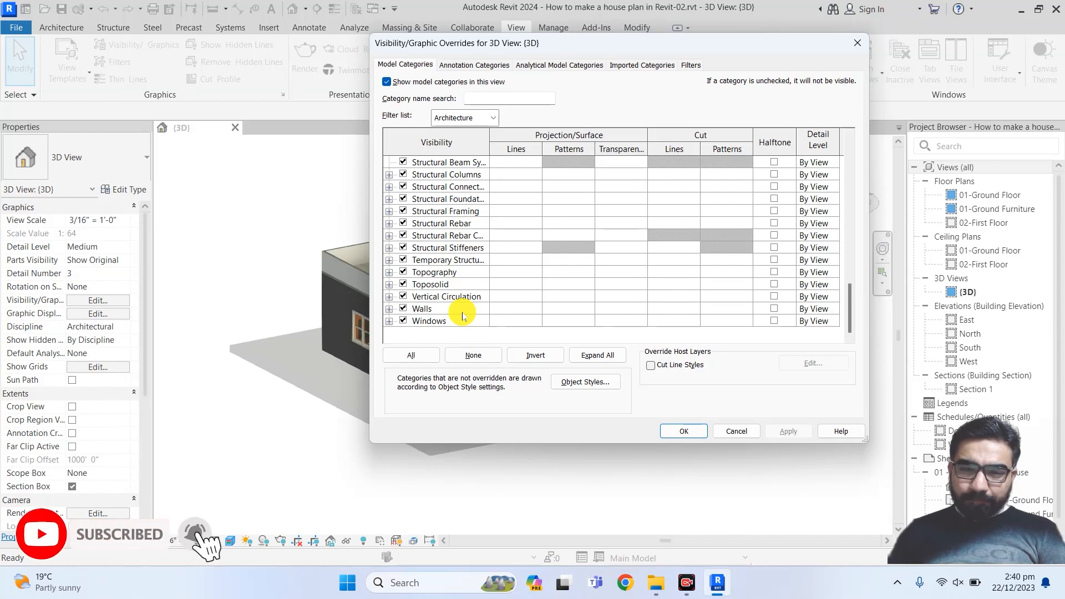
{"action": "left_click", "coordinate": [521, 309]}
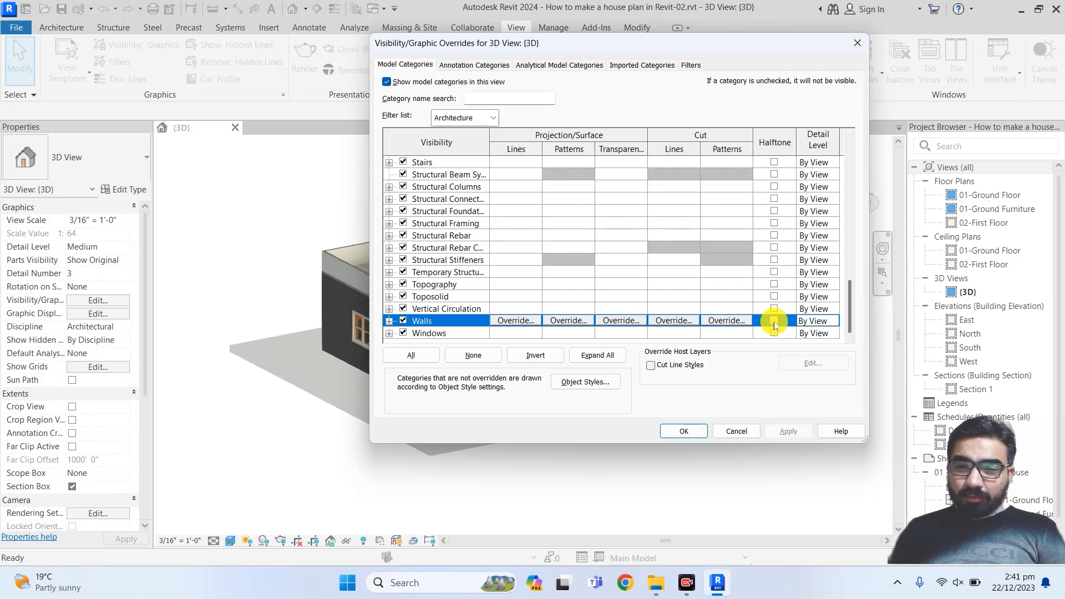
{"action": "left_click_drag", "start_coordinate": [665, 45], "coordinate": [561, 44]}
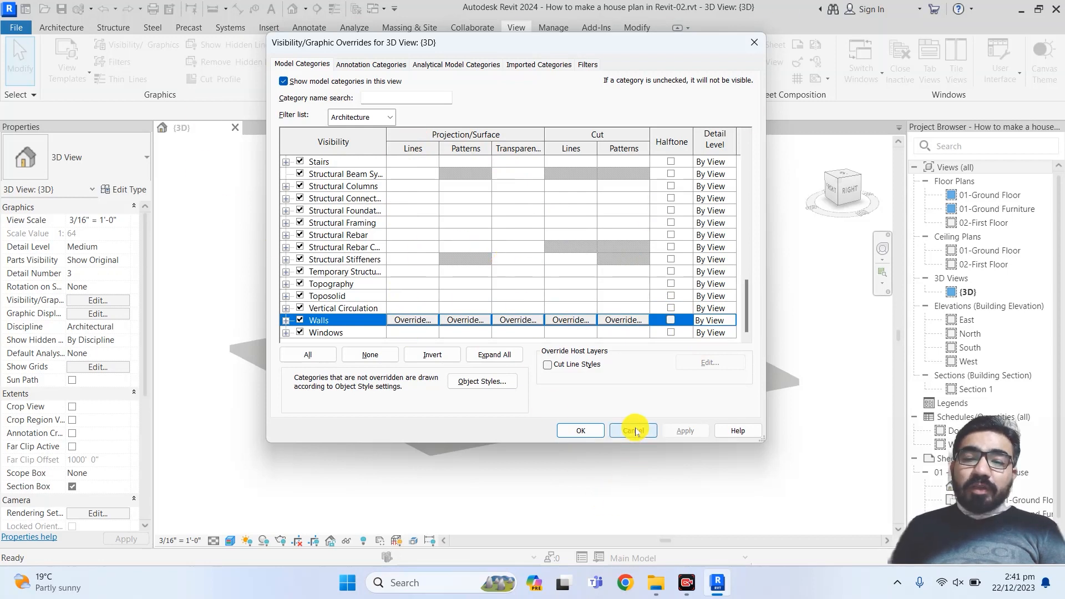
{"action": "left_click", "coordinate": [589, 432]}
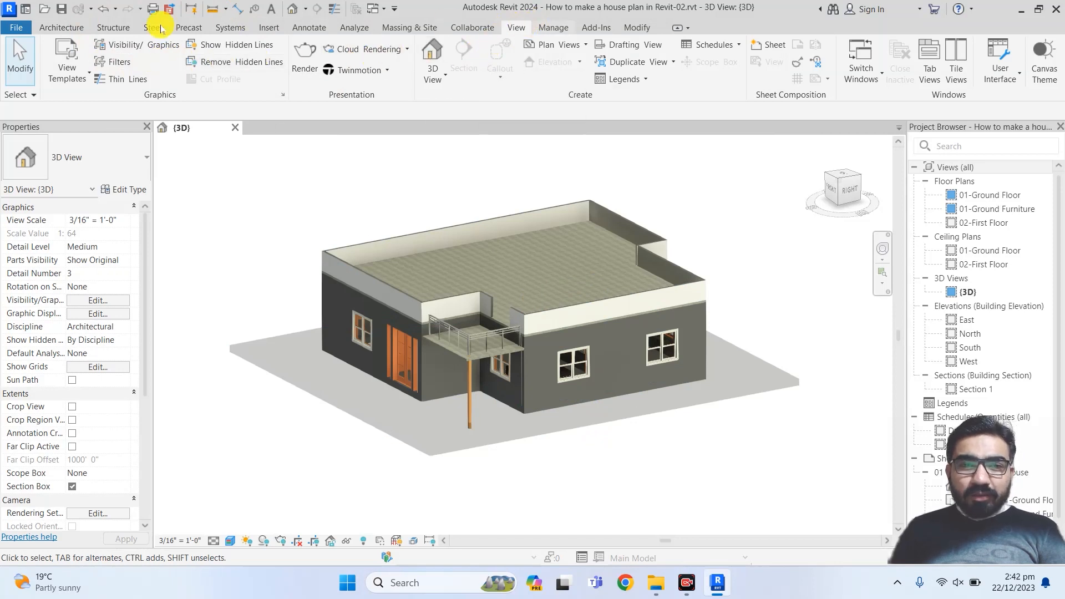
{"action": "scroll", "coordinate": [506, 43], "scroll_direction": "down", "scroll_amount": 1}
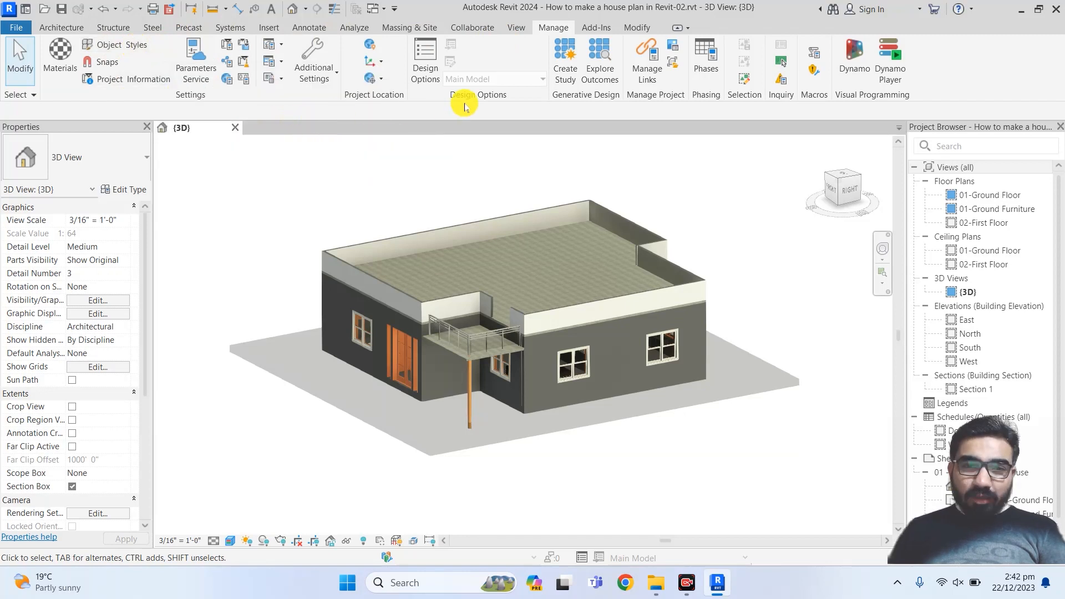
{"action": "left_click", "coordinate": [509, 28]}
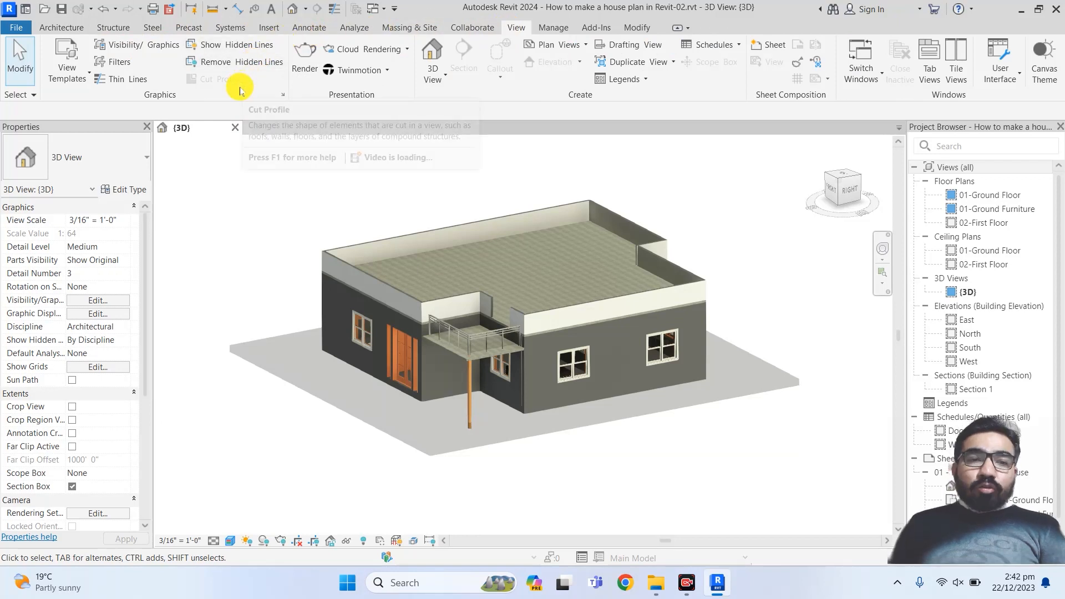
{"action": "scroll", "coordinate": [321, 267], "scroll_direction": "down", "scroll_amount": 1}
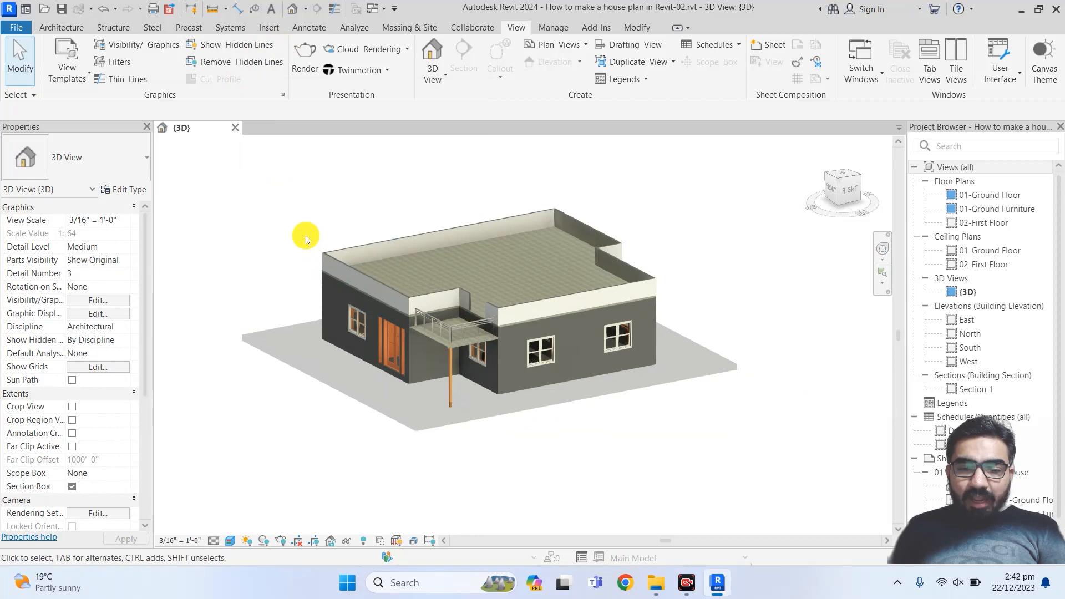
{"action": "scroll", "coordinate": [305, 239], "scroll_direction": "up", "scroll_amount": 1}
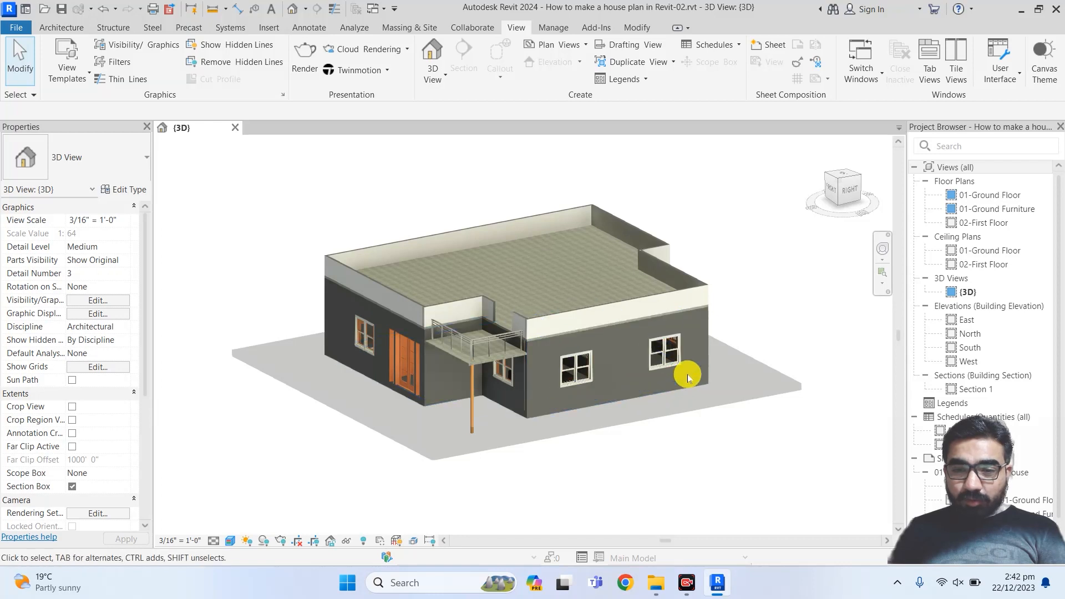
{"action": "scroll", "coordinate": [683, 373], "scroll_direction": "up", "scroll_amount": 2}
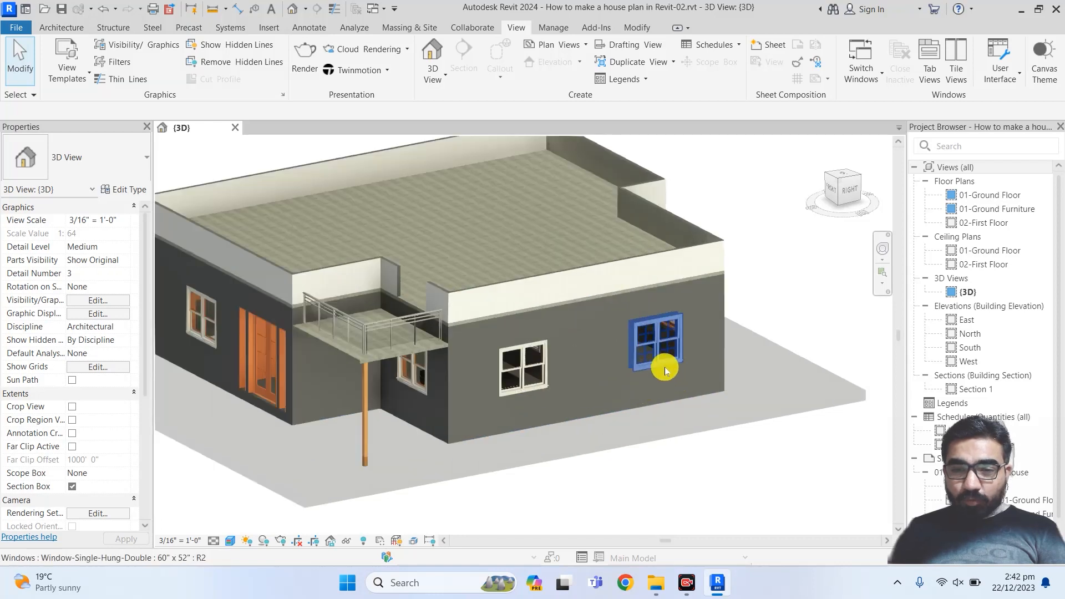
{"action": "left_click", "coordinate": [715, 286]}
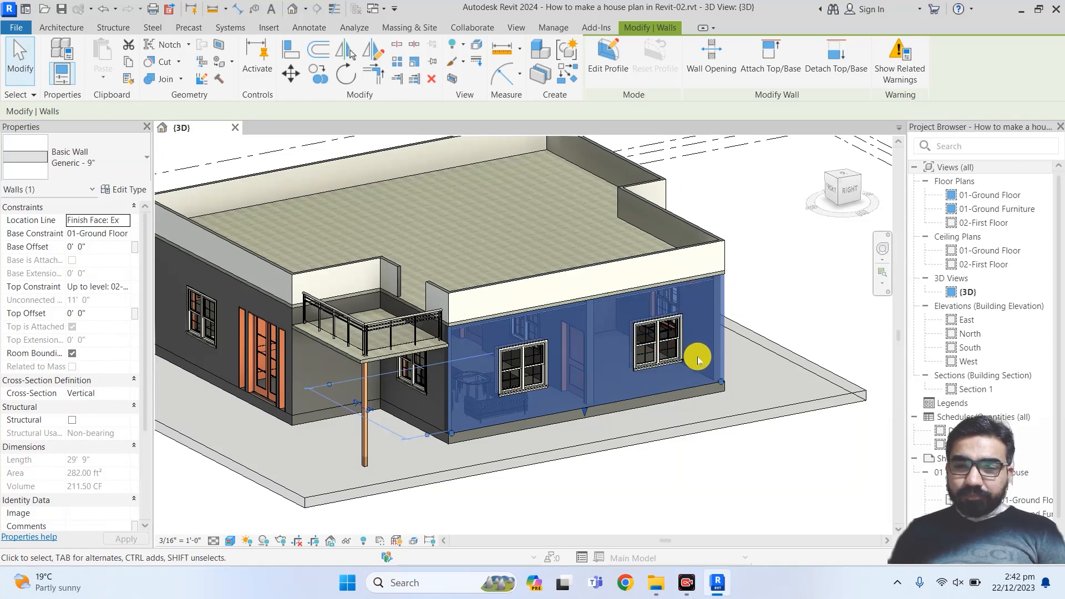
{"action": "scroll", "coordinate": [682, 361], "scroll_direction": "down", "scroll_amount": 2}
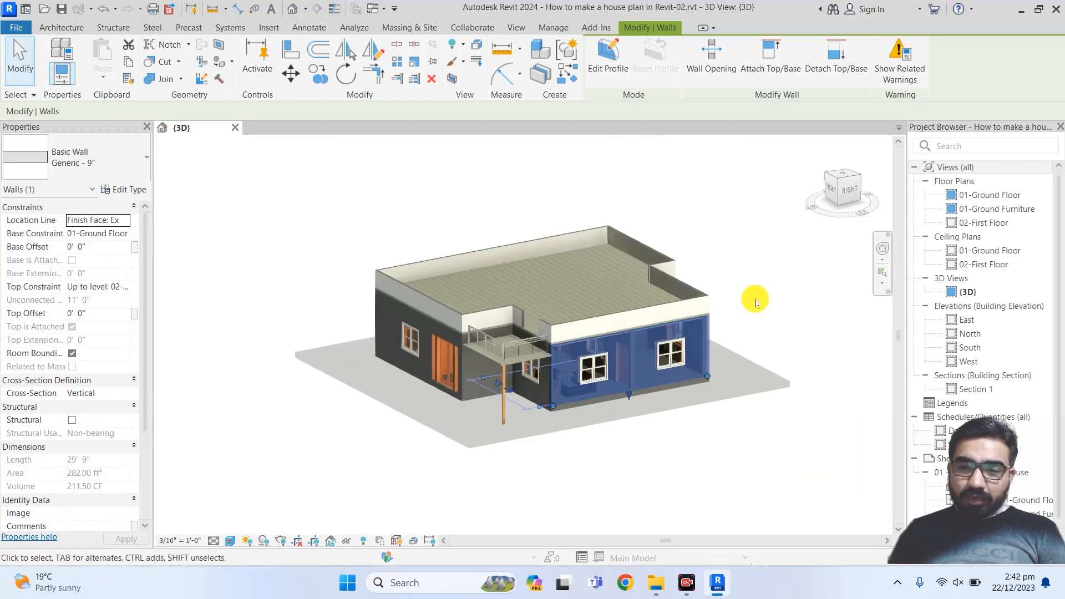
{"action": "scroll", "coordinate": [756, 297], "scroll_direction": "down", "scroll_amount": 2}
{"action": "scroll", "coordinate": [727, 362], "scroll_direction": "down", "scroll_amount": 3}
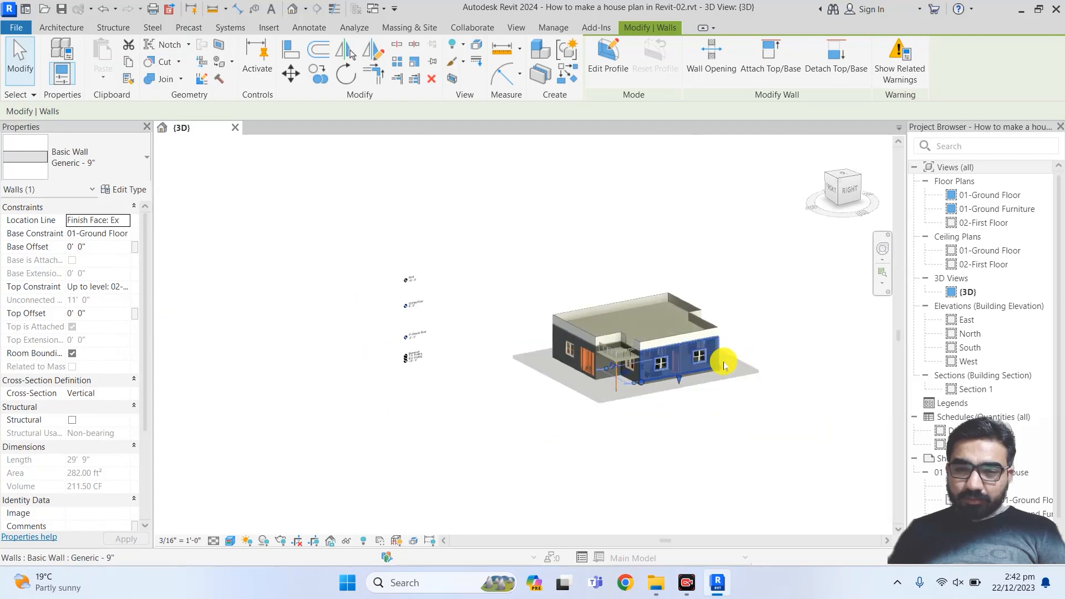
{"action": "middle_click_drag", "start_coordinate": [661, 375], "coordinate": [699, 388], "text": "shift"}
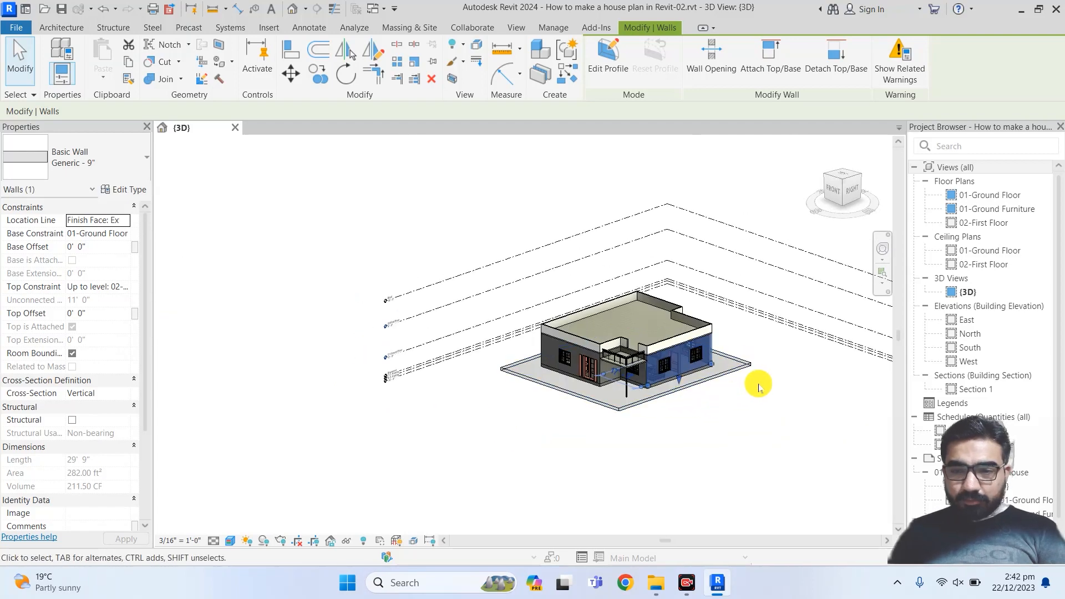
{"action": "key", "text": "Escape"}
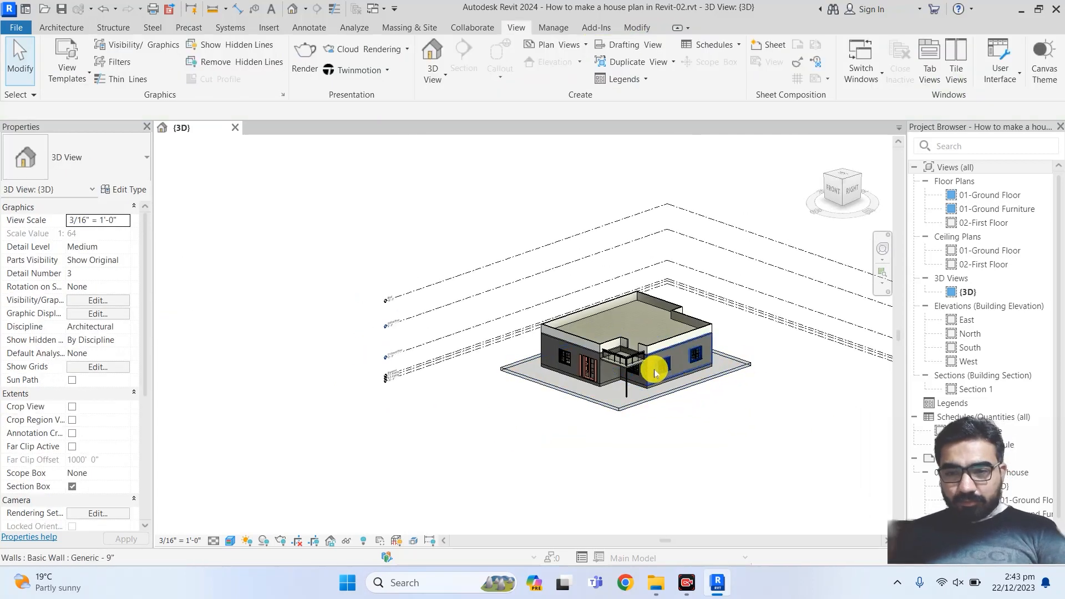
- Hide only the 9-inch exterior wall on the house's right side in the 3D view and examine the rooms behind it
{"action": "left_click", "coordinate": [655, 375]}
{"action": "right_click", "coordinate": [768, 388]}
{"action": "mouse_move", "coordinate": [810, 256]}
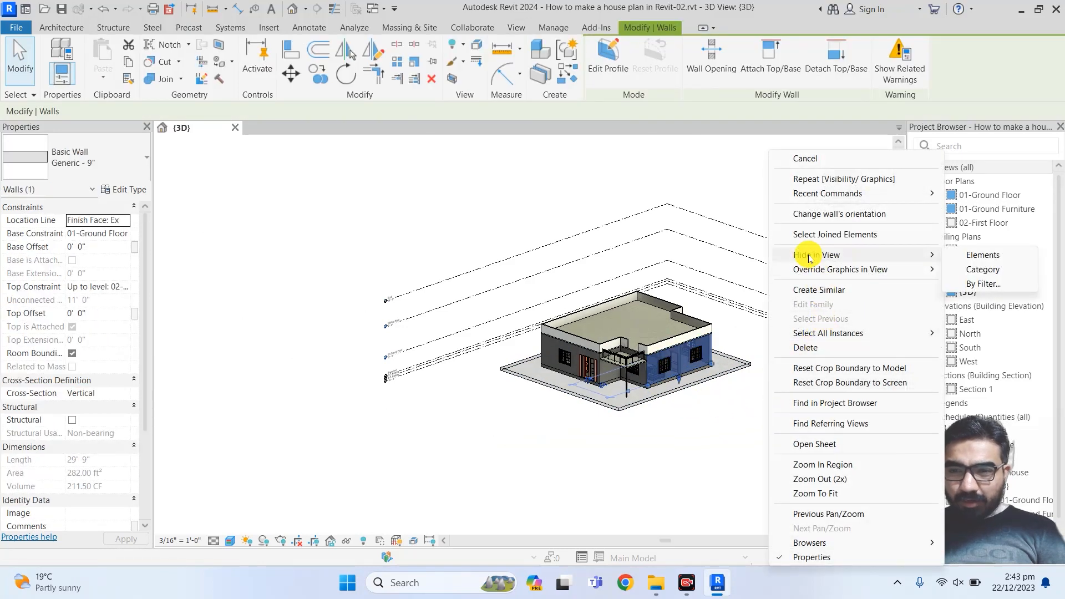
{"action": "left_click", "coordinate": [960, 257]}
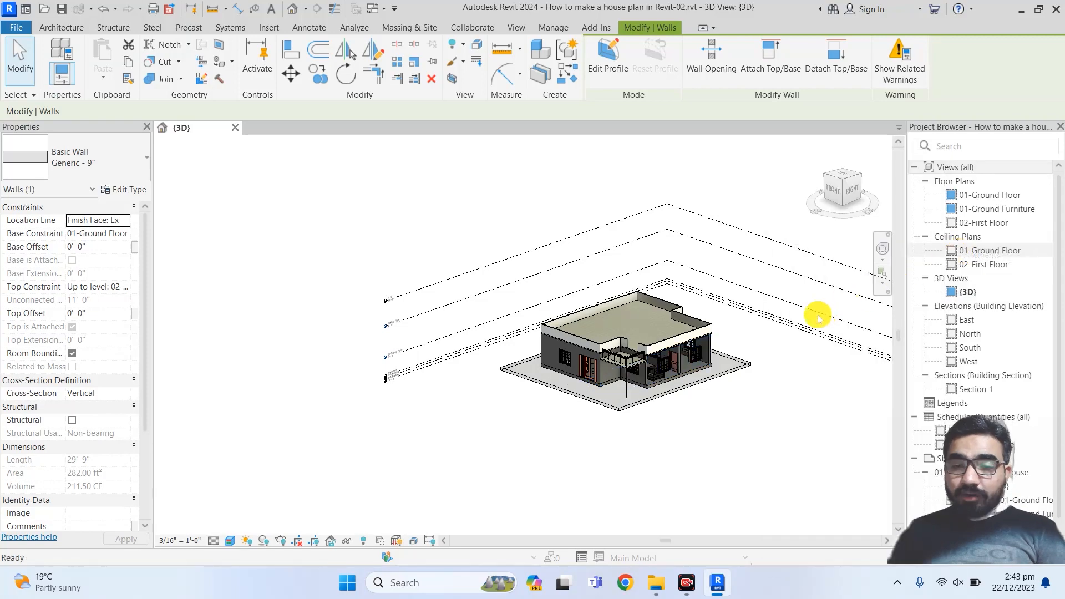
{"action": "scroll", "coordinate": [687, 357], "scroll_direction": "up", "scroll_amount": 8}
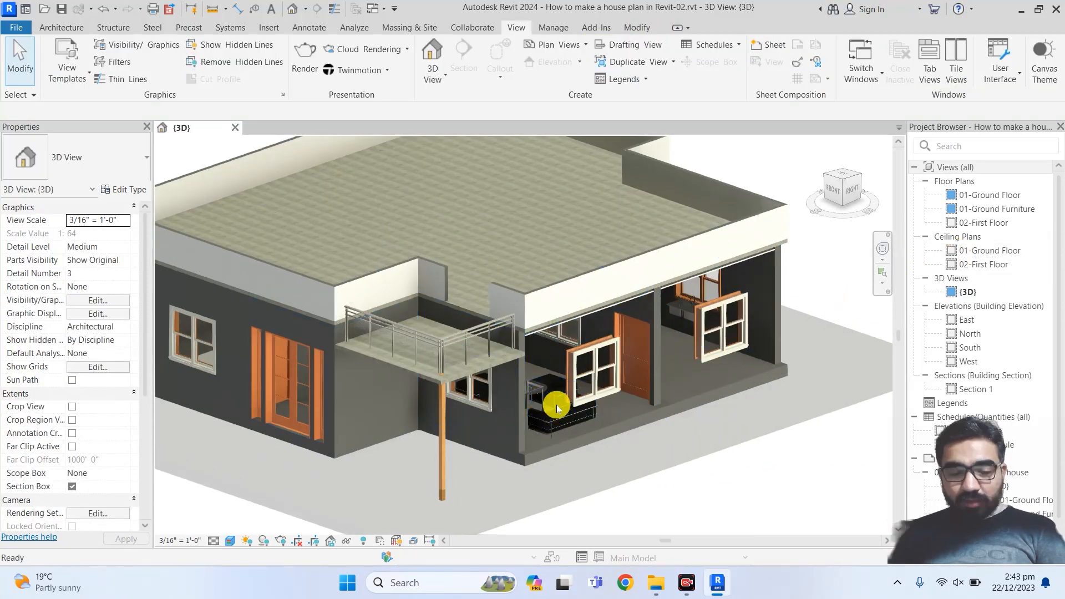
{"action": "scroll", "coordinate": [652, 384], "scroll_direction": "down", "scroll_amount": 10}
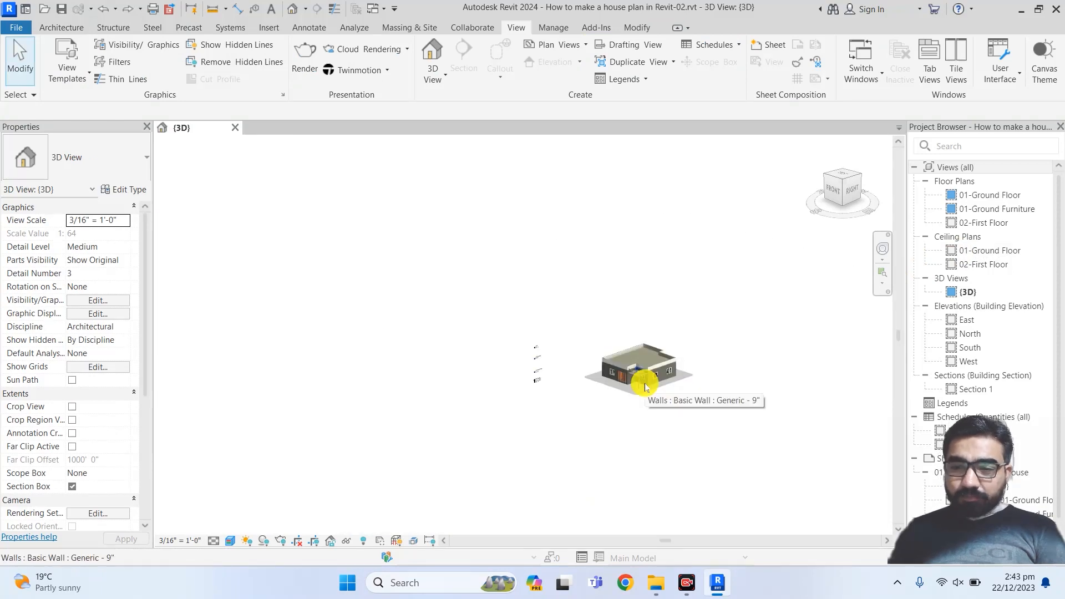
{"action": "scroll", "coordinate": [664, 373], "scroll_direction": "up", "scroll_amount": 8}
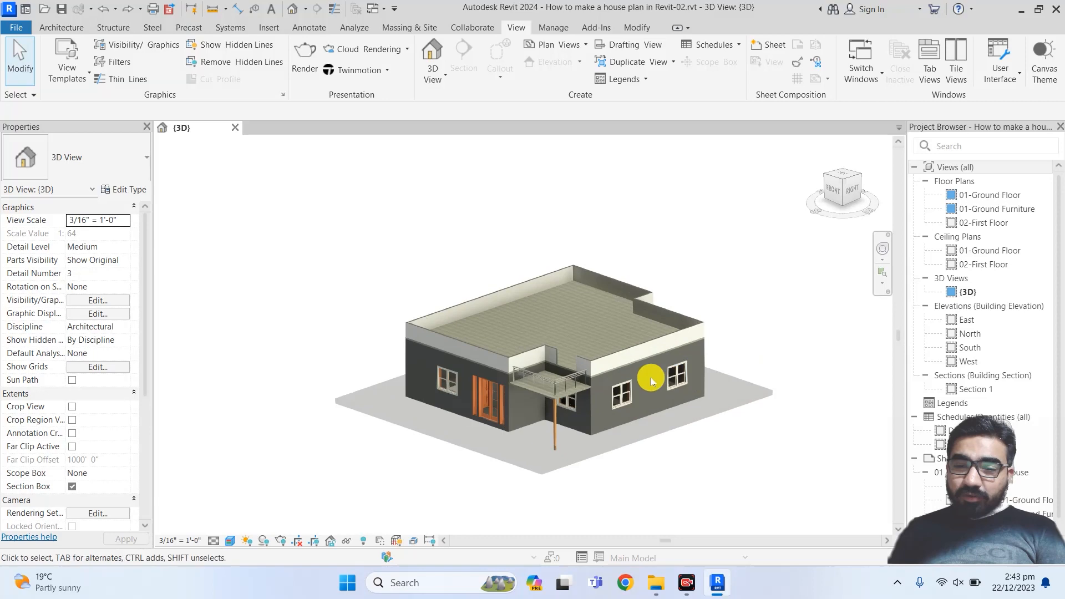
- Hide the whole Walls category in the 3D view through the right-side exterior wall, and undo the hiding
{"action": "left_click", "coordinate": [685, 356]}
{"action": "right_click", "coordinate": [769, 349]}
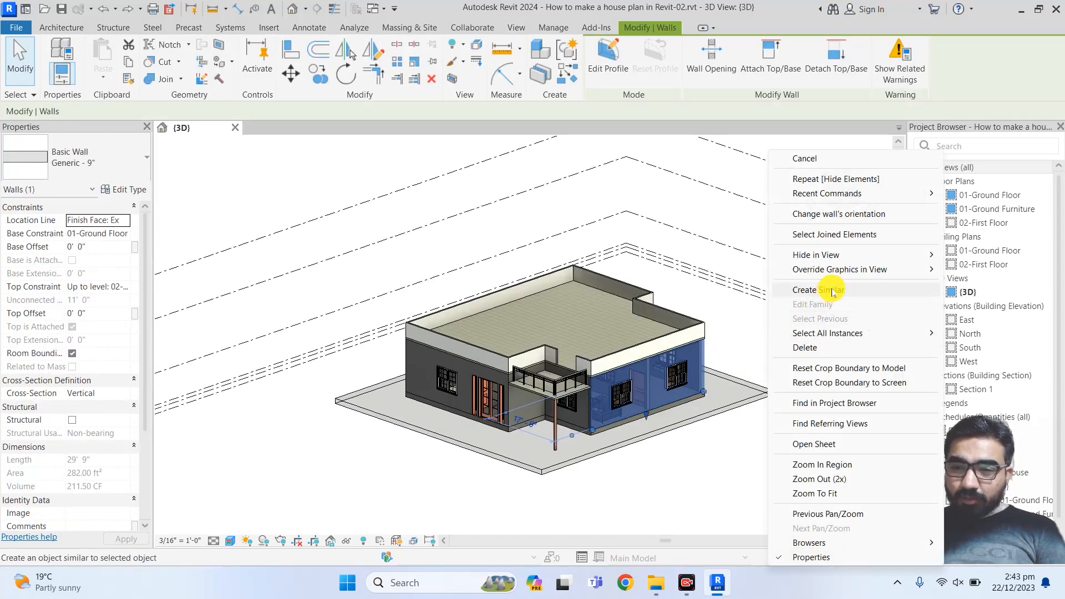
{"action": "mouse_move", "coordinate": [876, 255]}
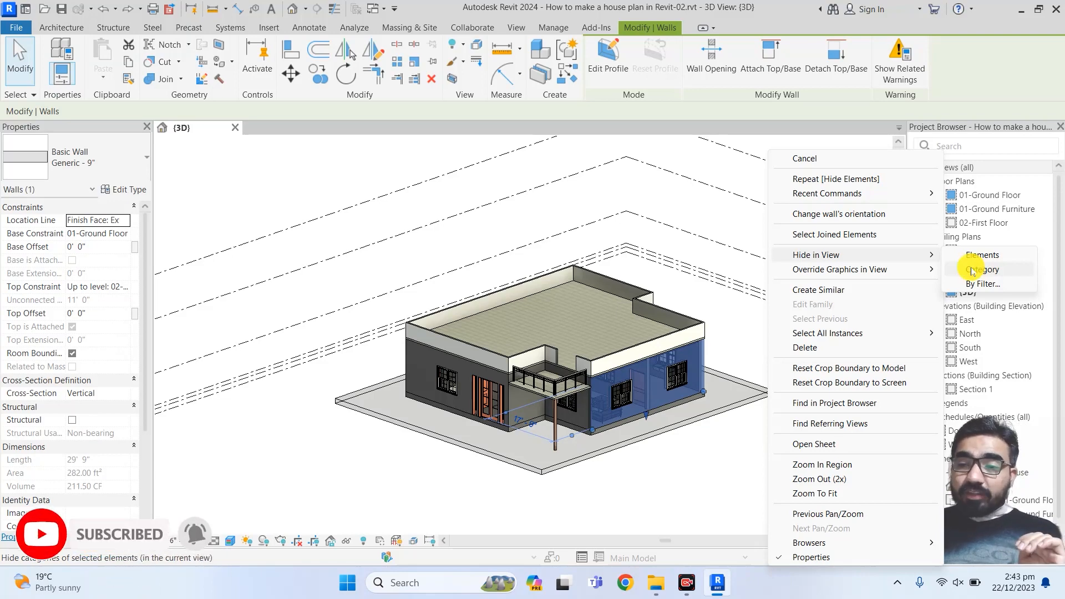
{"action": "left_click", "coordinate": [972, 270]}
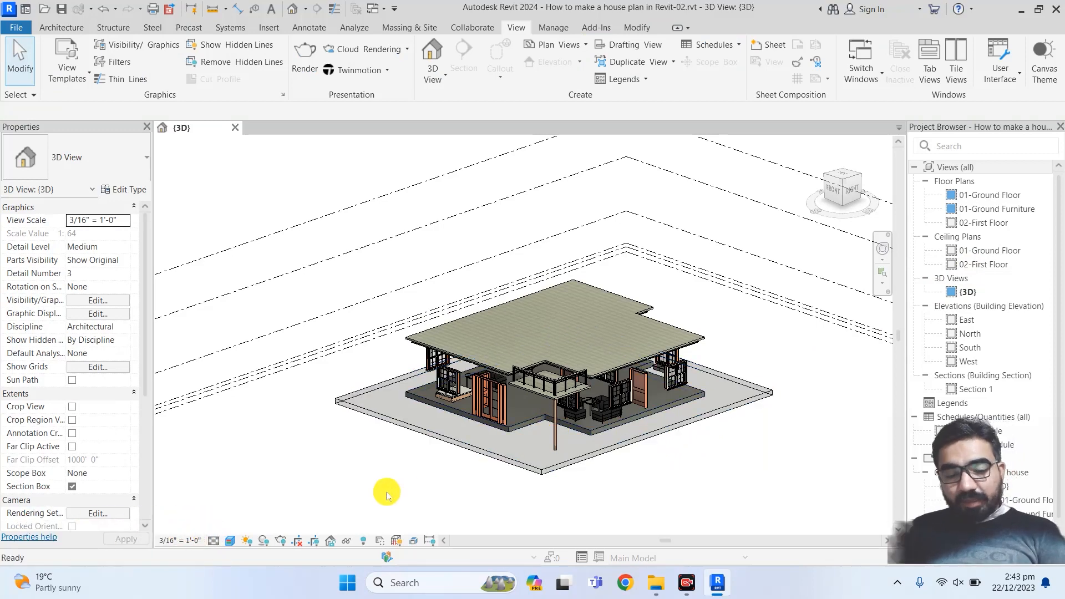
{"action": "key", "text": "ctrl+z"}
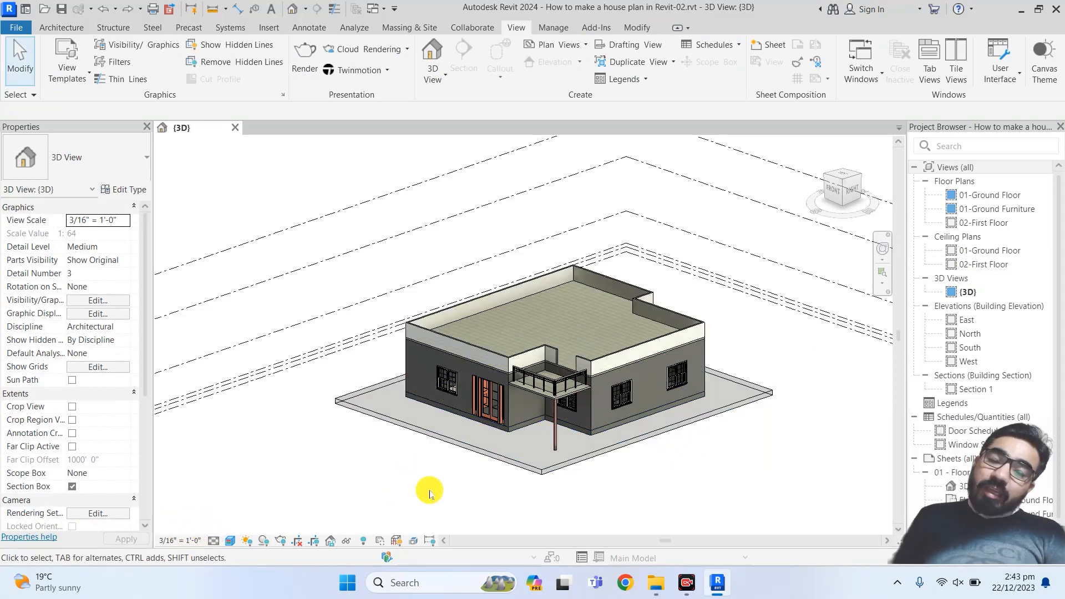
- Review the Hide in View options for the right-side exterior wall and hide its whole category in the 3D view
{"action": "left_click", "coordinate": [651, 408]}
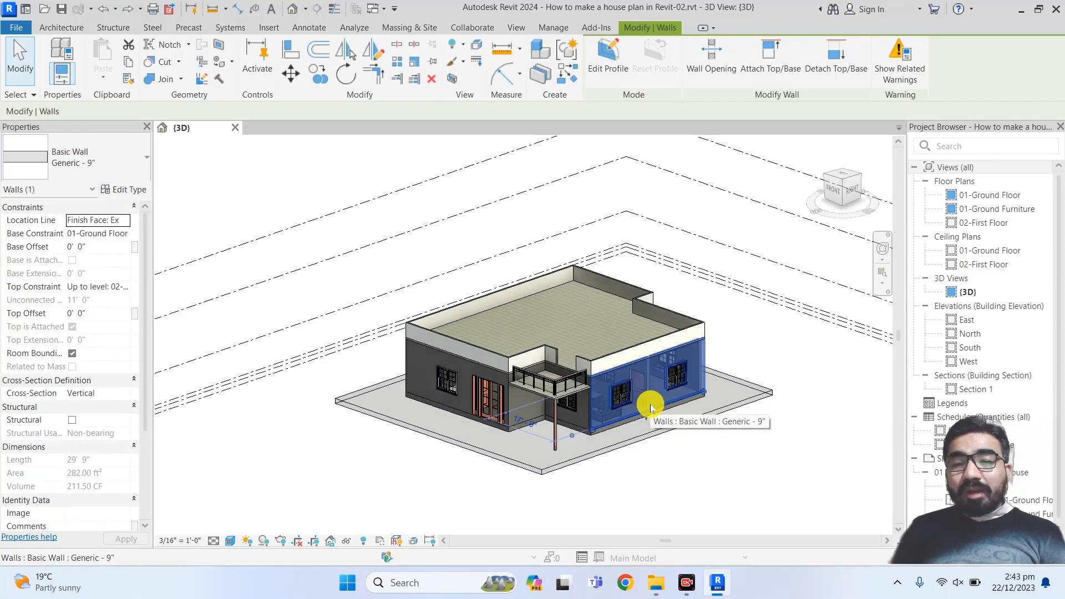
{"action": "right_click", "coordinate": [782, 351]}
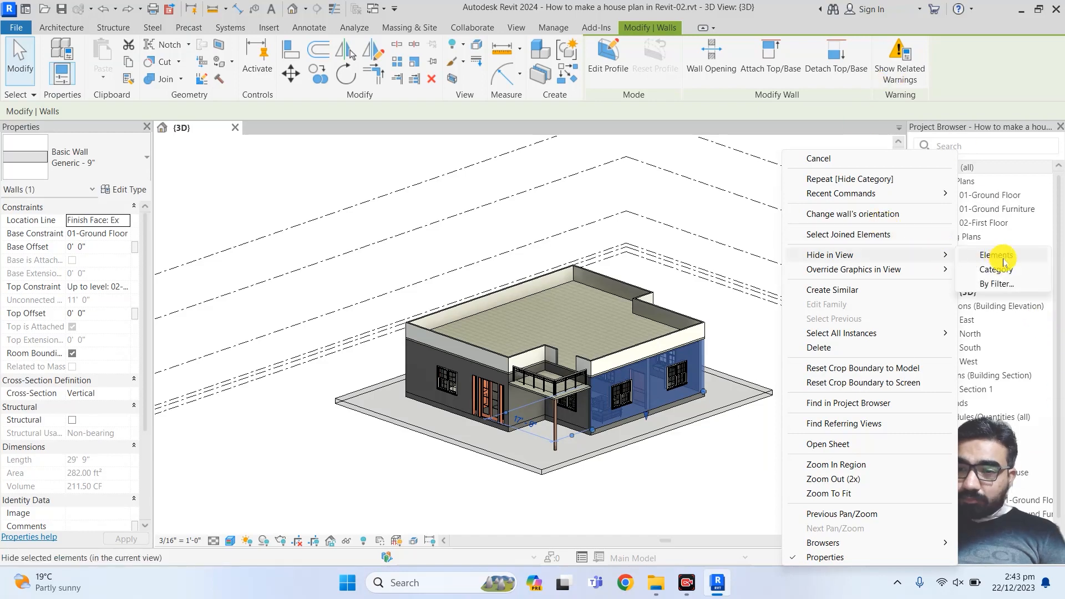
{"action": "key", "text": "Escape"}
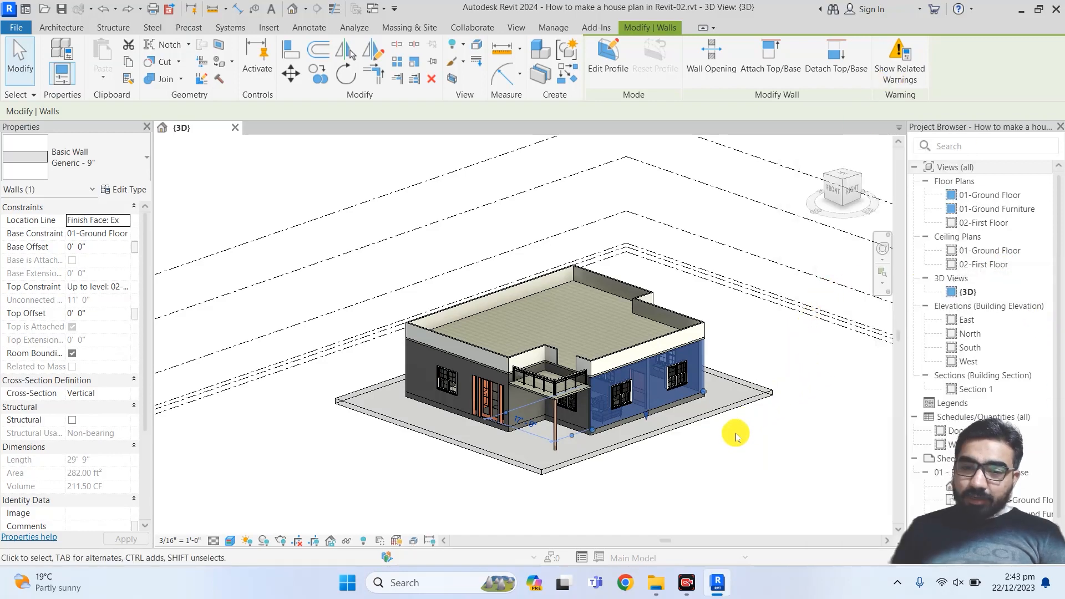
{"action": "key", "text": "v"}
{"action": "key", "text": "h"}
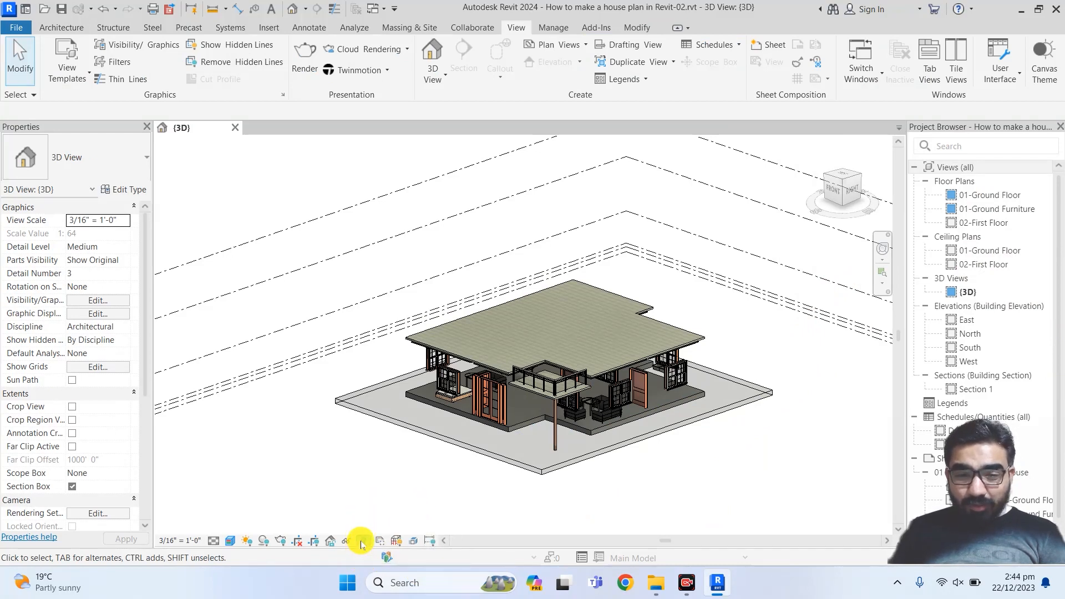
- Reveal the hidden elements, unhide the Walls category through the right-side exterior wall, and leave the reveal mode
{"action": "left_click", "coordinate": [361, 543]}
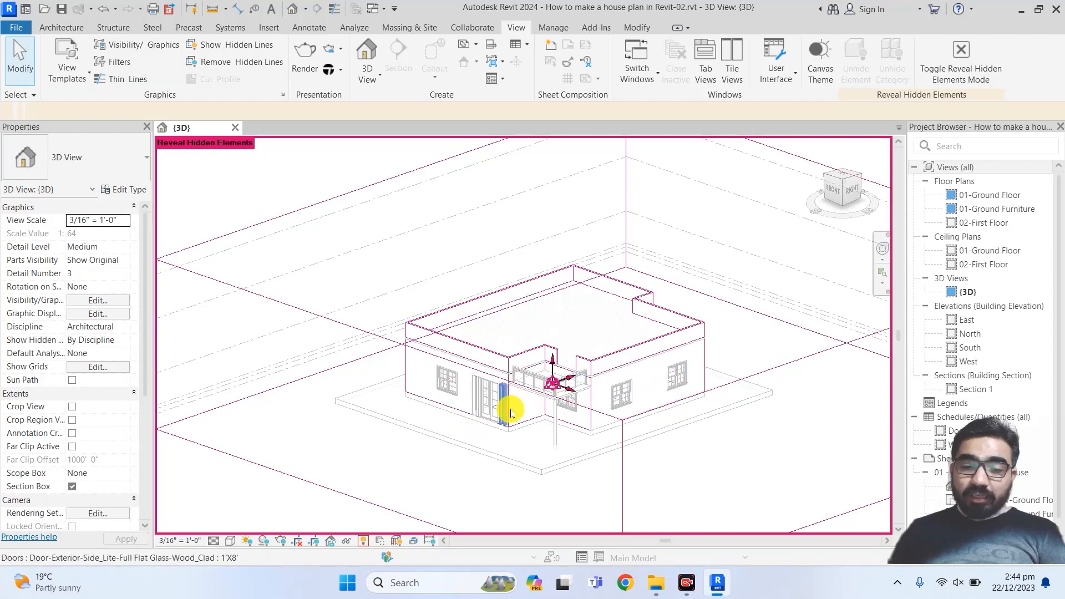
{"action": "left_click", "coordinate": [627, 379]}
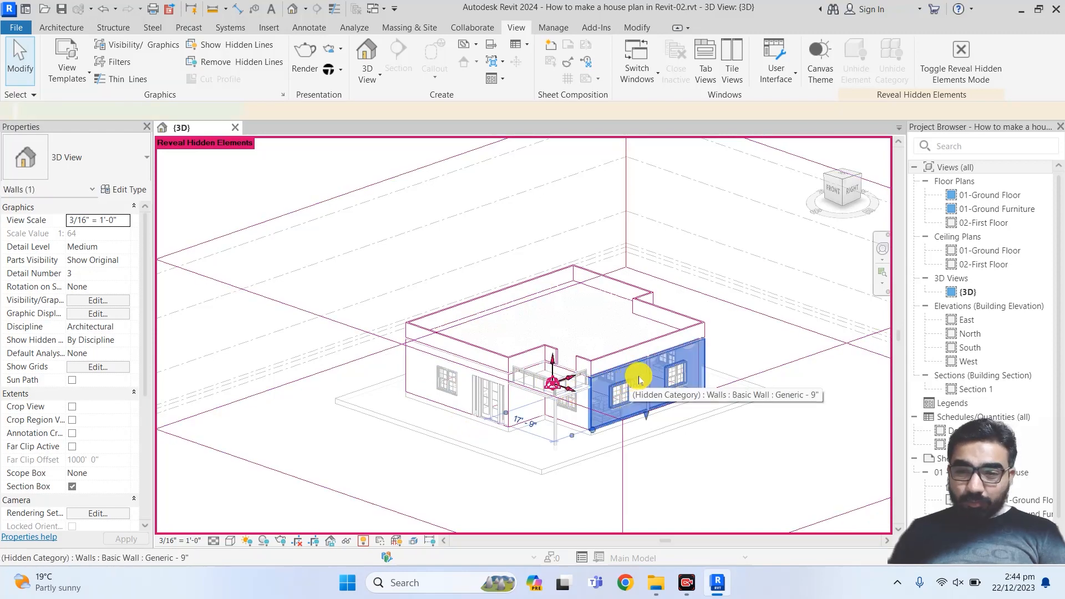
{"action": "right_click", "coordinate": [741, 344]}
{"action": "mouse_move", "coordinate": [797, 249]}
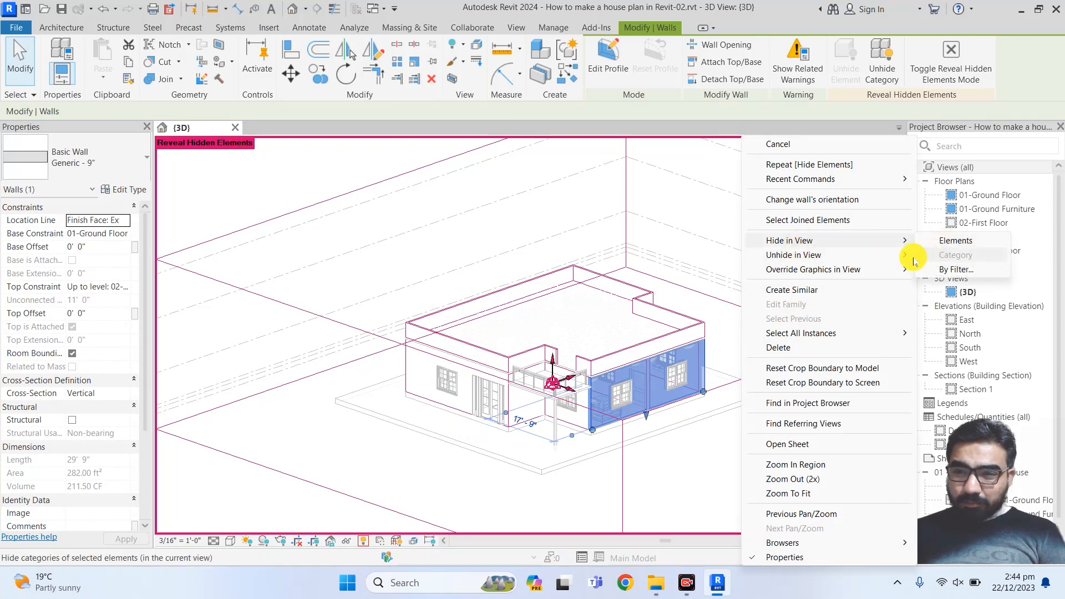
{"action": "left_click", "coordinate": [964, 270]}
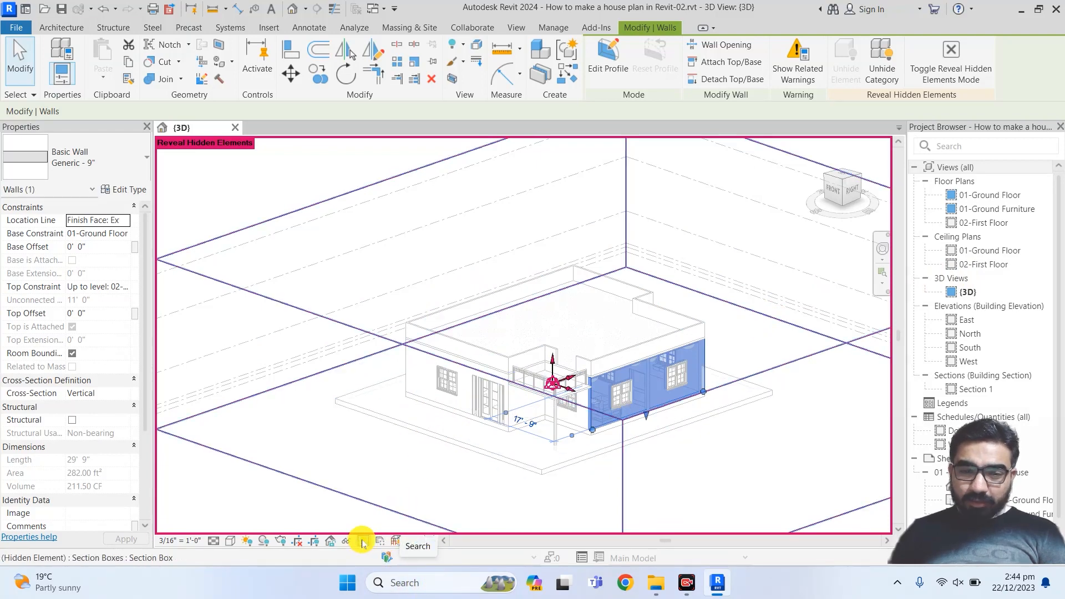
{"action": "left_click", "coordinate": [363, 540]}
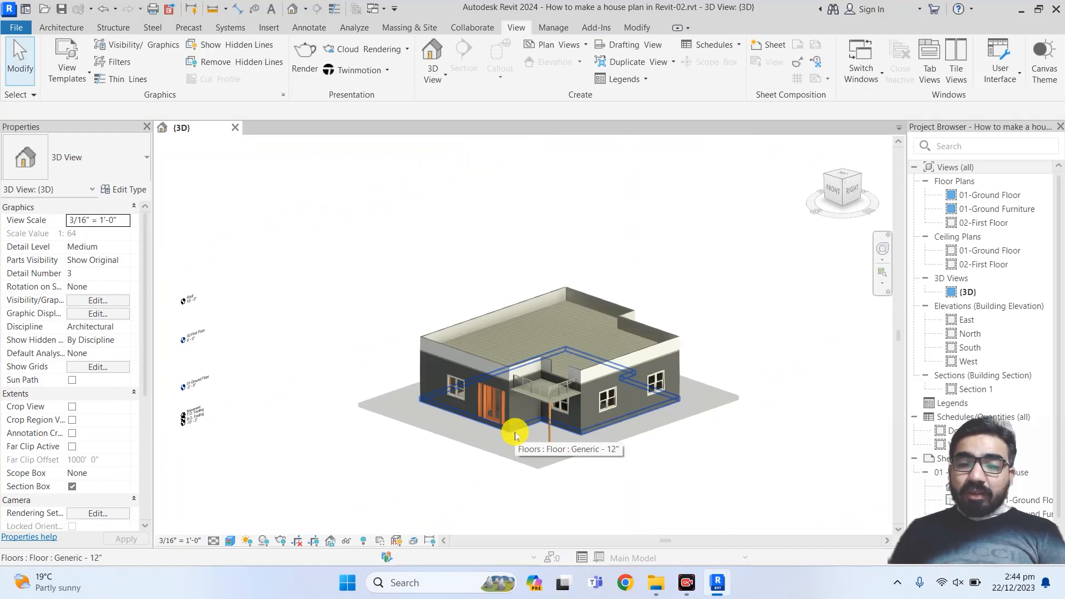
{"action": "scroll", "coordinate": [515, 435], "scroll_direction": "down", "scroll_amount": 1}
{"action": "scroll", "coordinate": [515, 436], "scroll_direction": "up", "scroll_amount": 2}
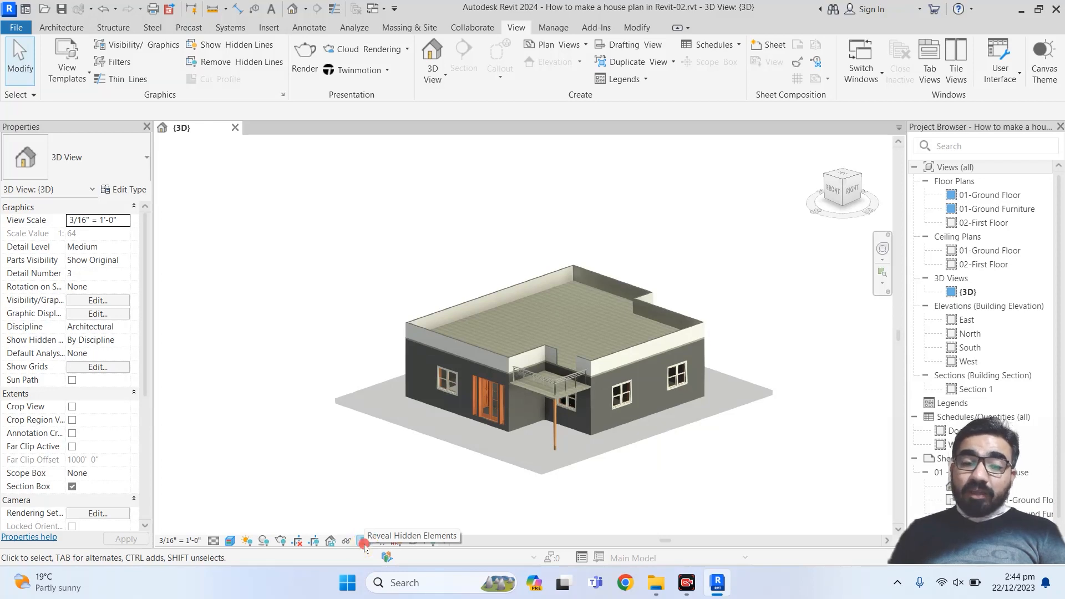
{"action": "left_click", "coordinate": [362, 541]}
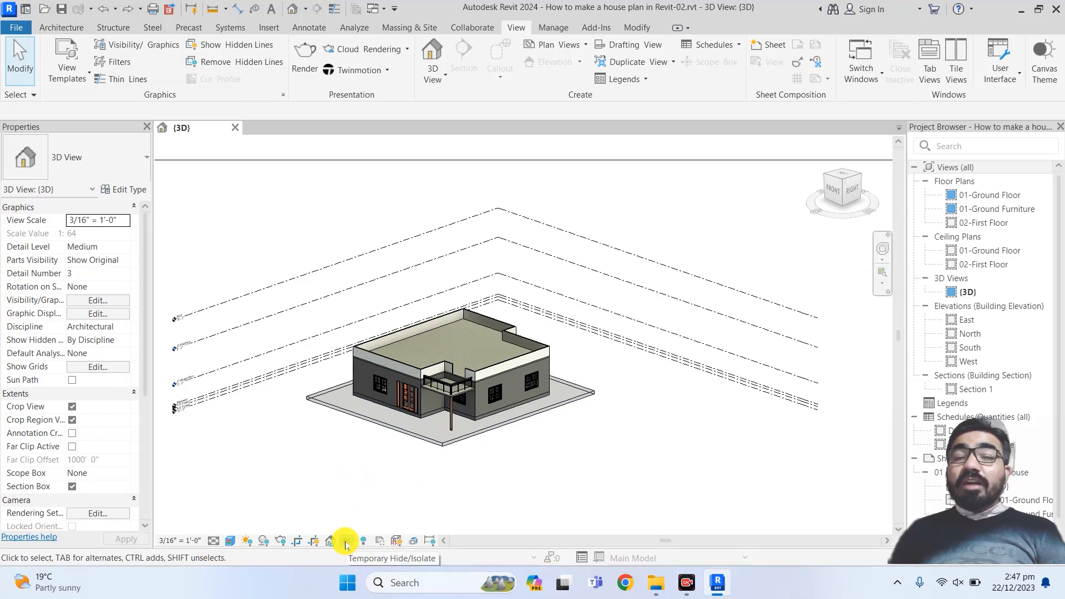
- Temporarily isolate the Walls category in the 3D view, starting from the right-side exterior wall
{"action": "left_click", "coordinate": [478, 411]}
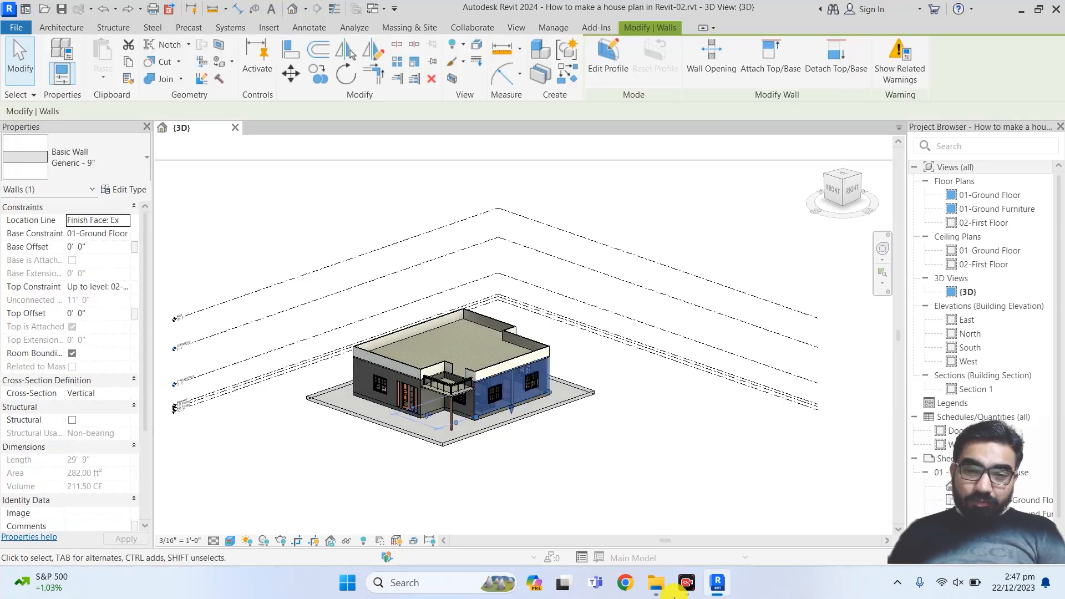
{"action": "left_click", "coordinate": [347, 542]}
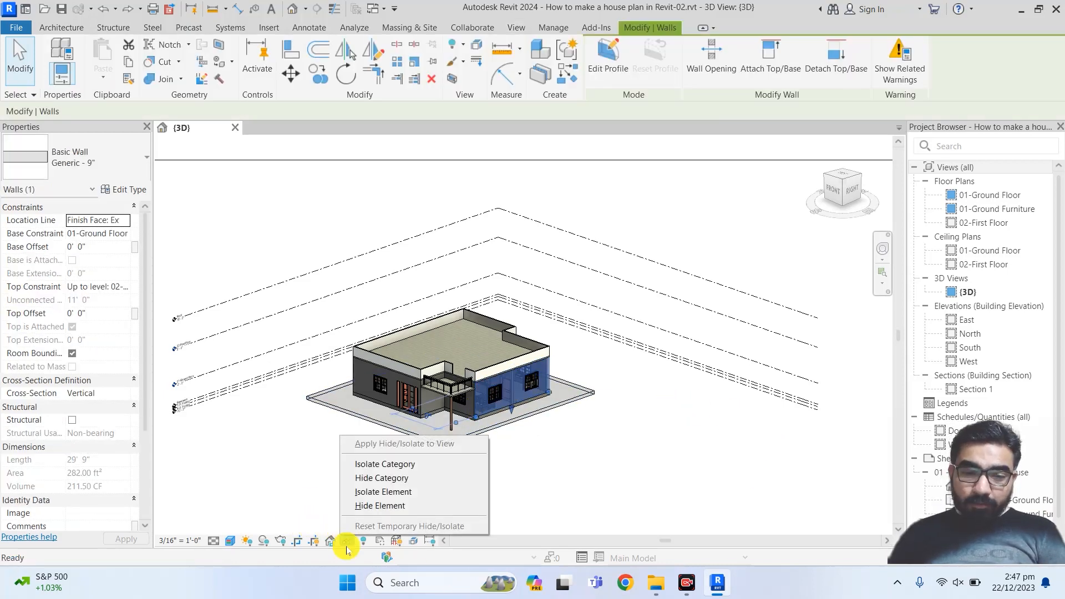
{"action": "left_click", "coordinate": [396, 465]}
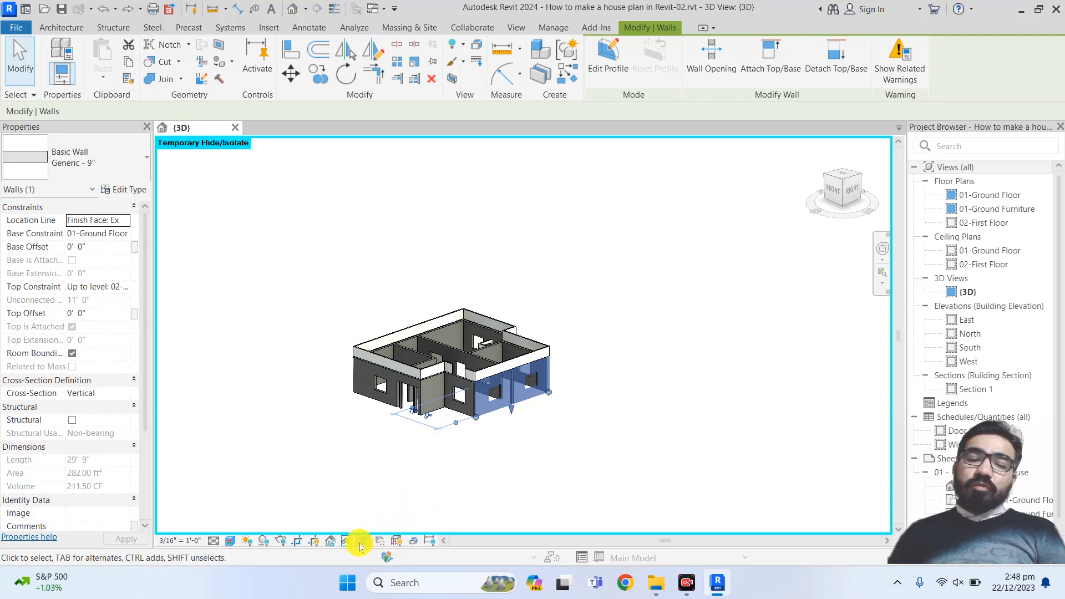
- Reset the temporary hide/isolate of the 3D view and deselect the wall
{"action": "left_click", "coordinate": [347, 540]}
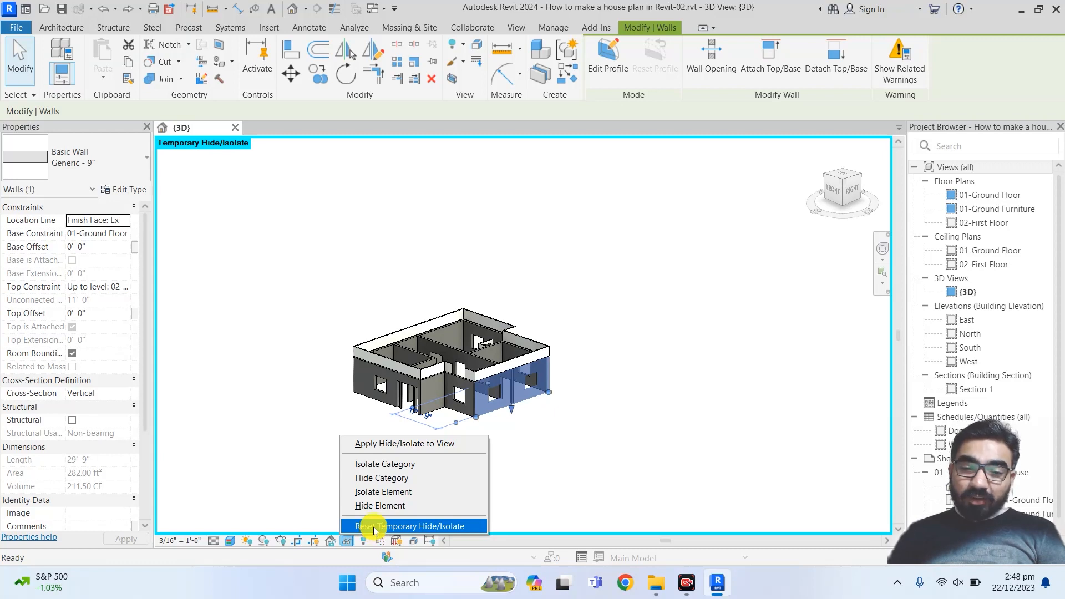
{"action": "left_click", "coordinate": [375, 530]}
{"action": "left_click", "coordinate": [351, 487]}
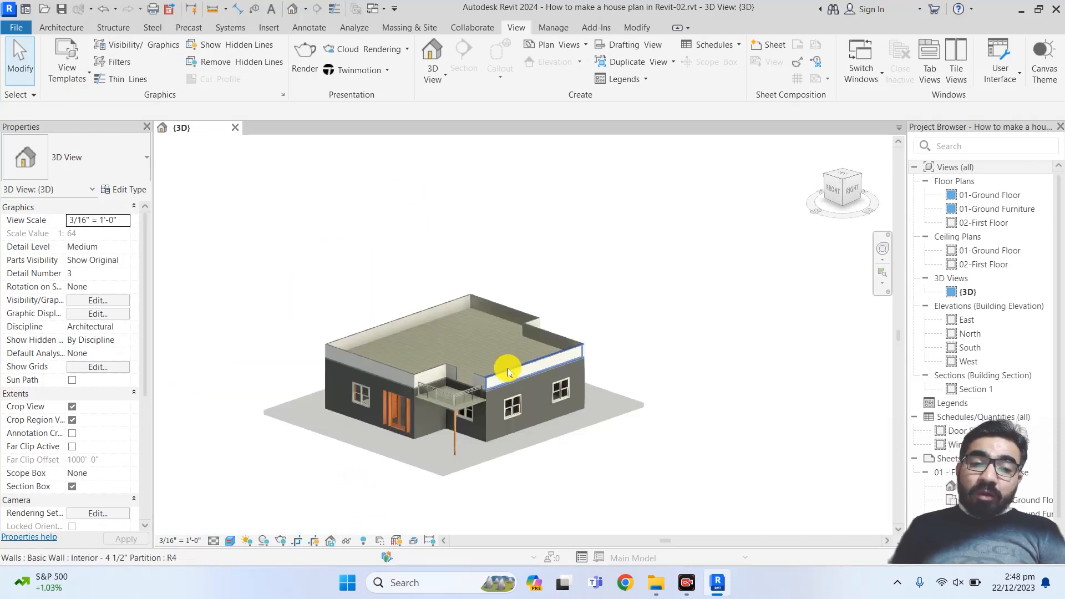
- Temporarily isolate the Windows category through a window in the right-side wall and examine the isolated windows from the right
{"action": "scroll", "coordinate": [509, 372], "scroll_direction": "up", "scroll_amount": 2}
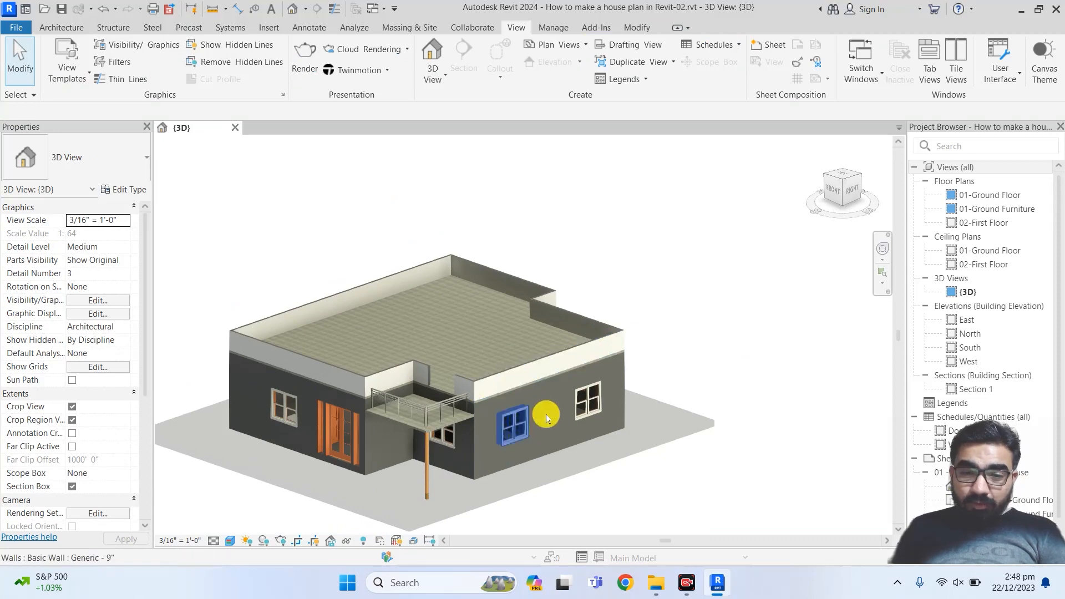
{"action": "left_click", "coordinate": [518, 418]}
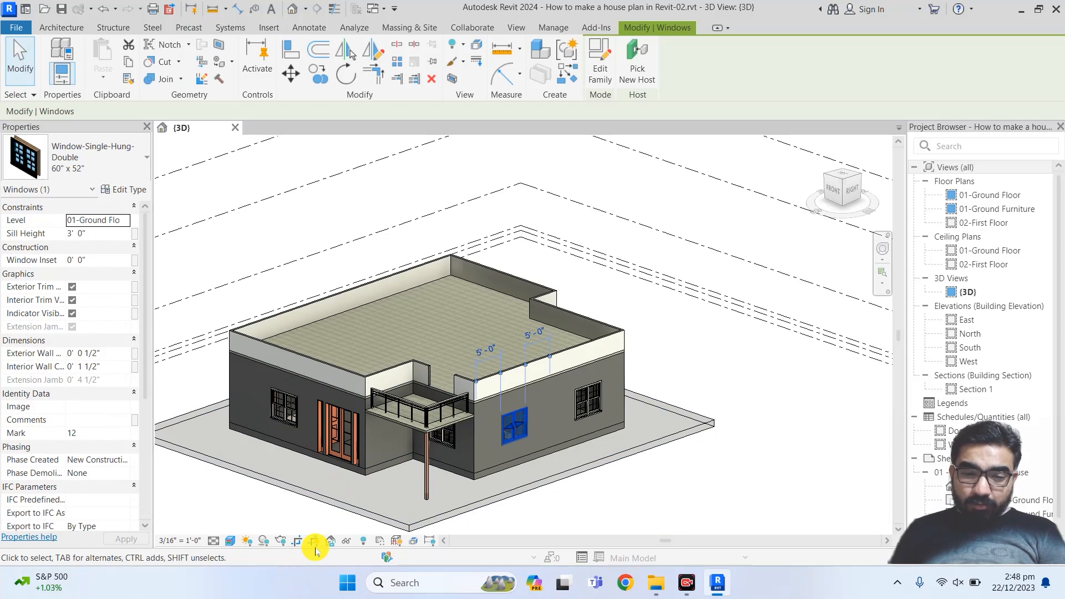
{"action": "left_click", "coordinate": [348, 541]}
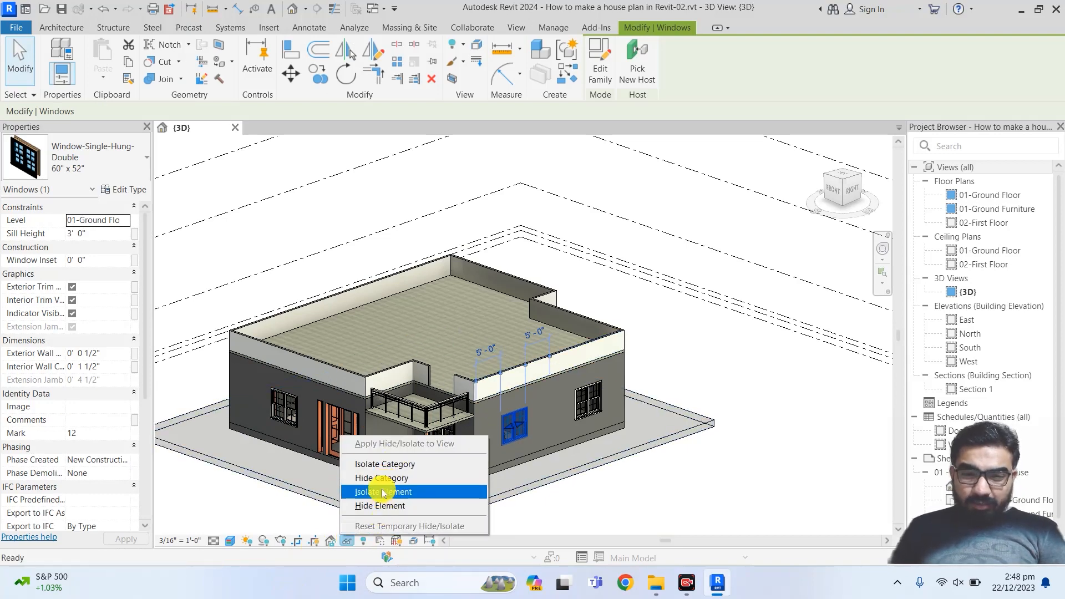
{"action": "left_click", "coordinate": [381, 465]}
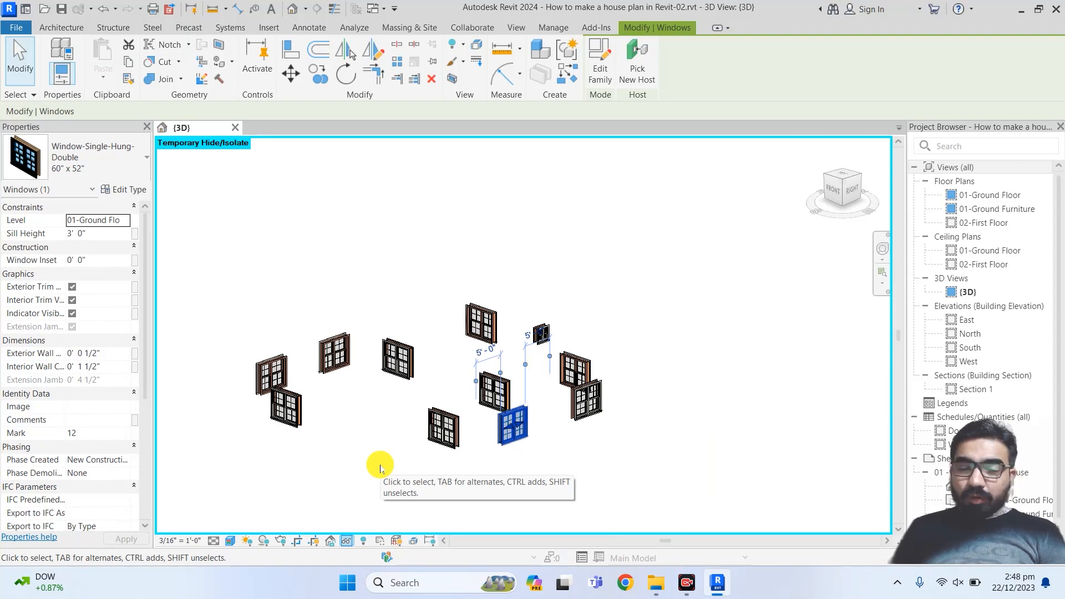
{"action": "middle_click_drag", "start_coordinate": [340, 352], "coordinate": [309, 471], "text": "shift"}
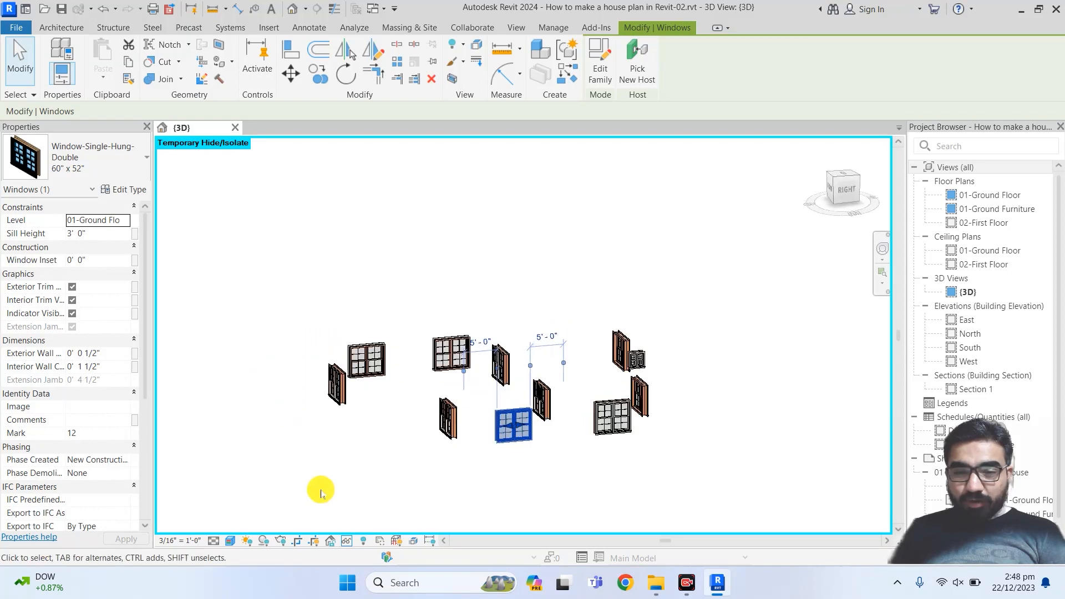
- Reset the temporary isolation of the Windows category in the 3D view and clear the selection
{"action": "left_click", "coordinate": [346, 540]}
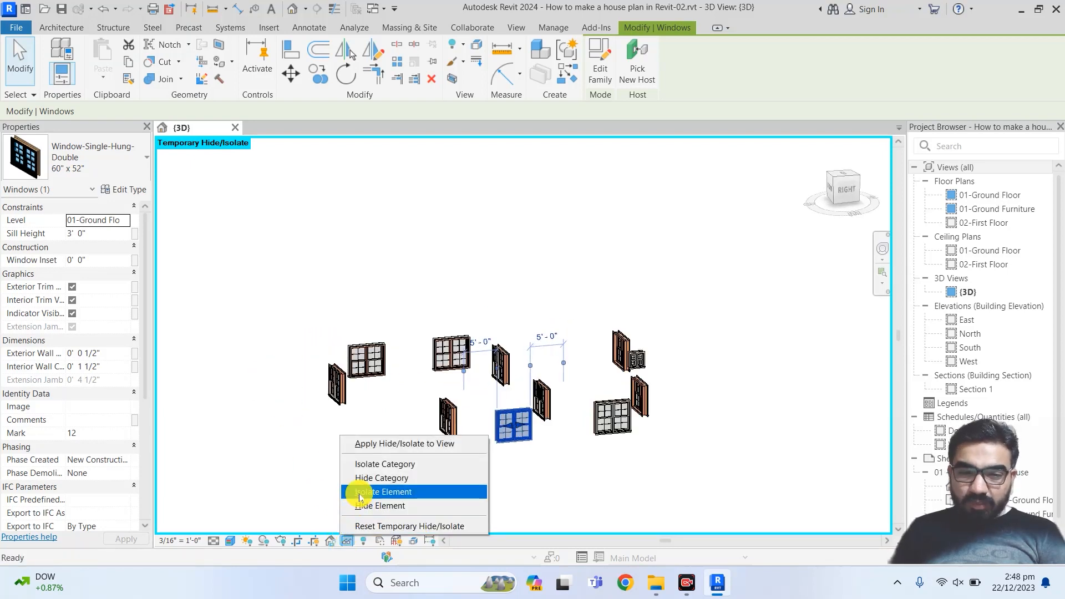
{"action": "left_click", "coordinate": [351, 527]}
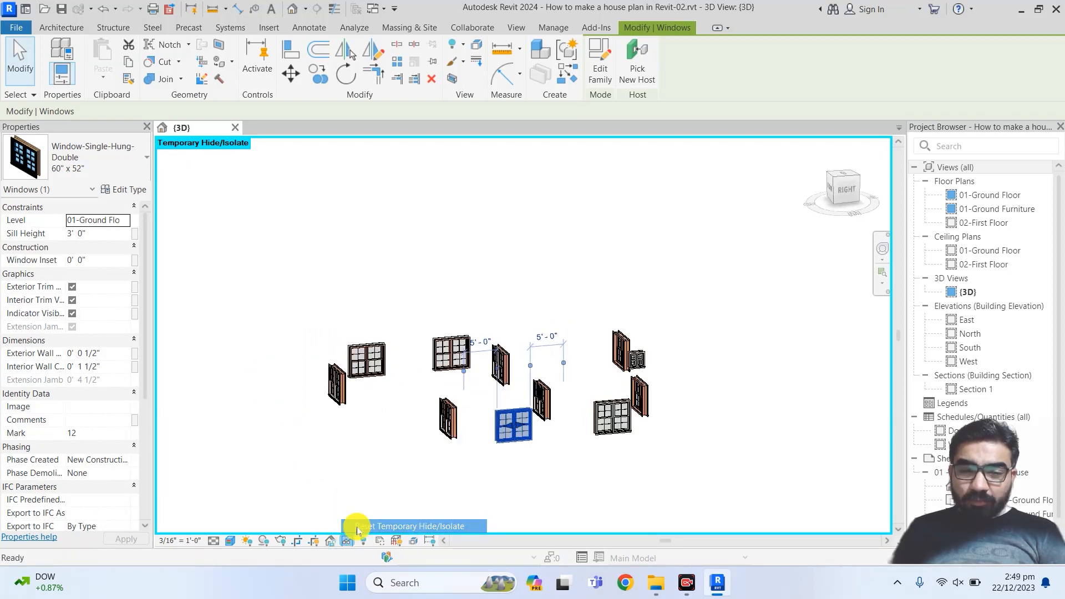
{"action": "left_click", "coordinate": [344, 542]}
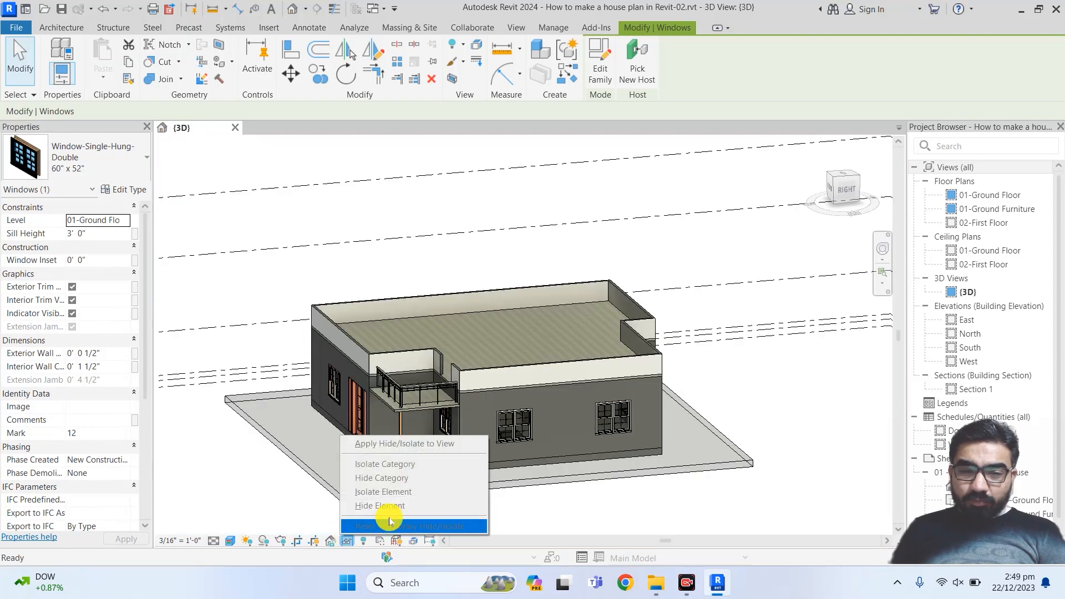
{"action": "left_click", "coordinate": [564, 438]}
{"action": "key", "text": "Escape"}
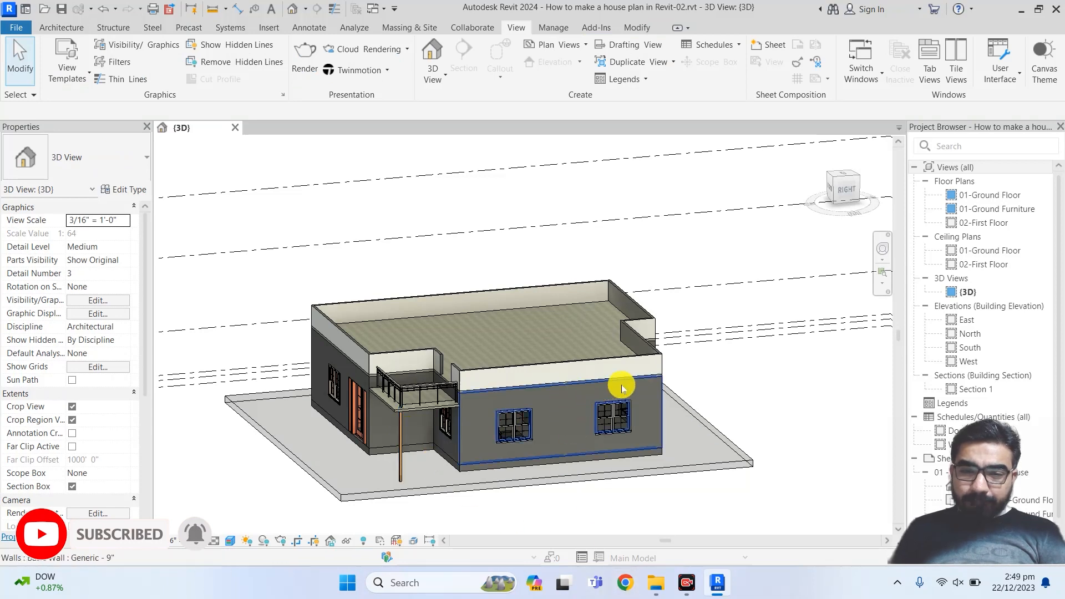
- Temporarily isolate the right-side exterior wall with the two windows as a single element in the 3D view
{"action": "left_click", "coordinate": [376, 480]}
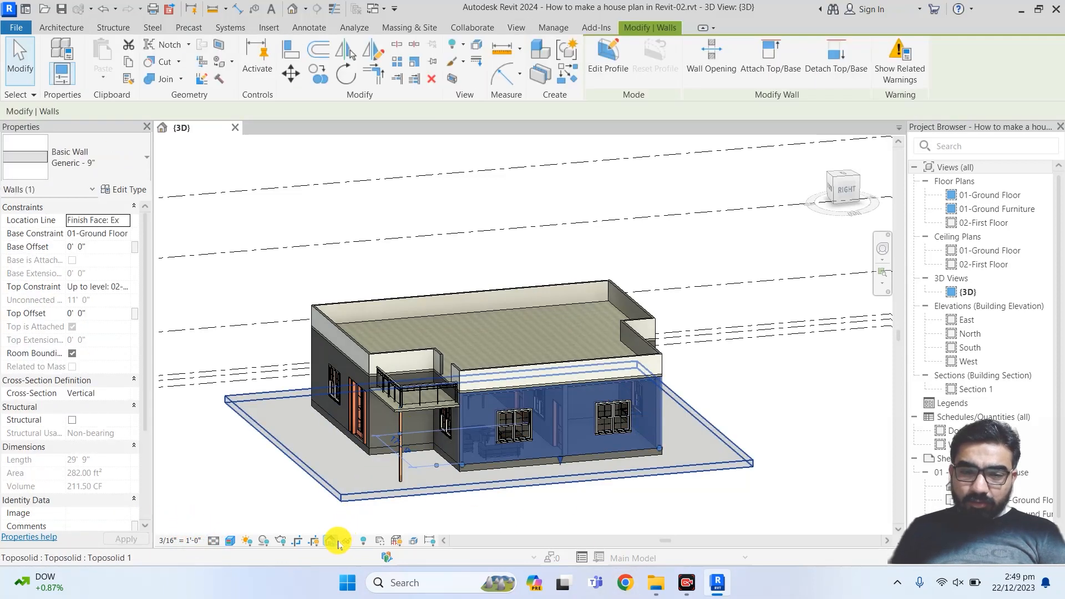
{"action": "left_click", "coordinate": [347, 541]}
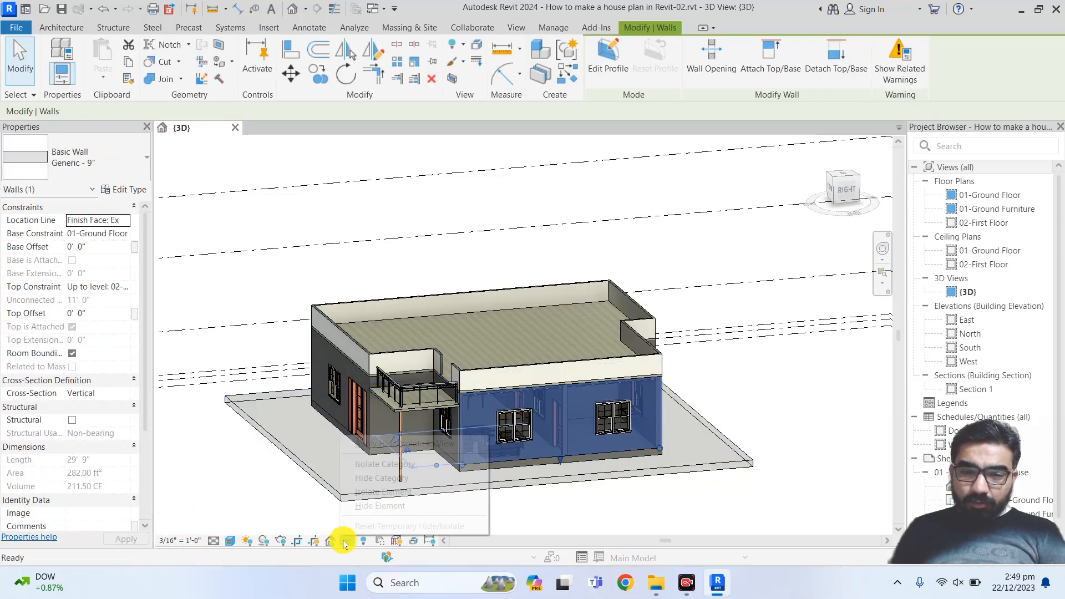
{"action": "left_click", "coordinate": [386, 493]}
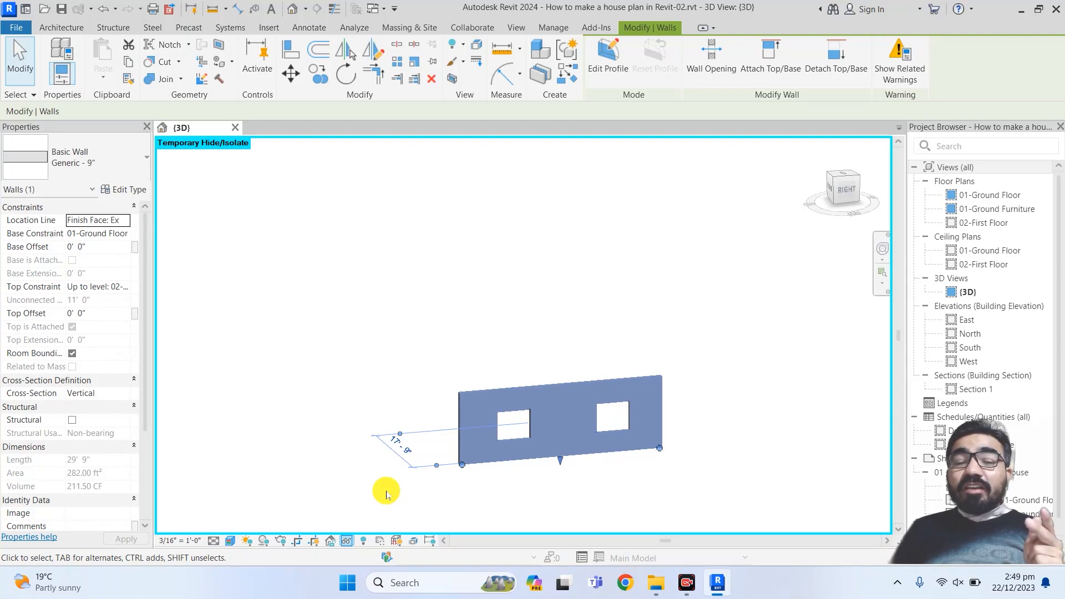
- Reset the temporary isolation of the single exterior wall and deselect the wall
{"action": "left_click", "coordinate": [348, 542]}
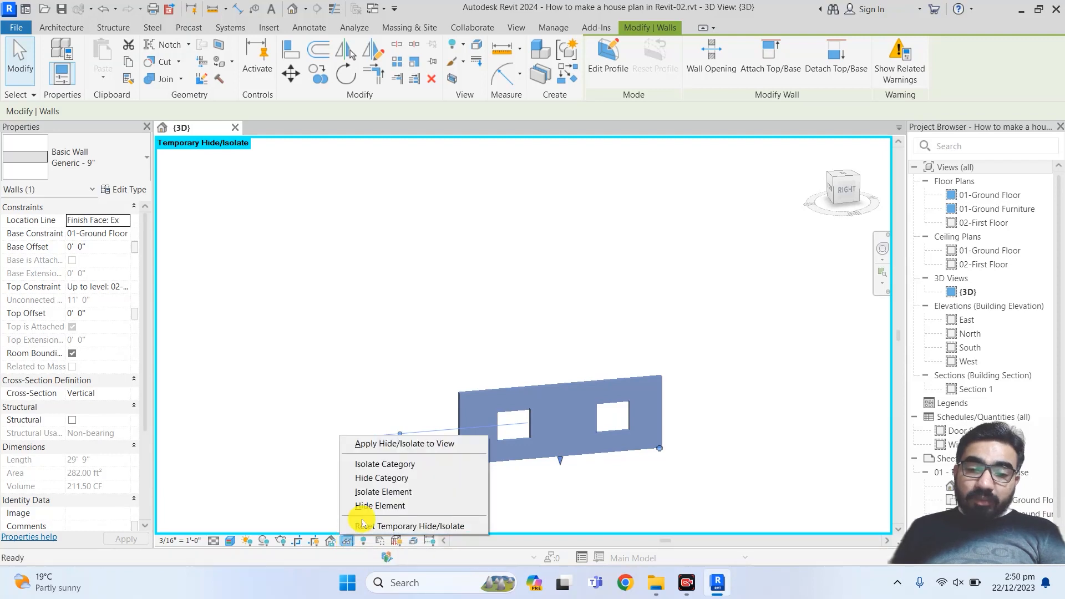
{"action": "left_click", "coordinate": [364, 527]}
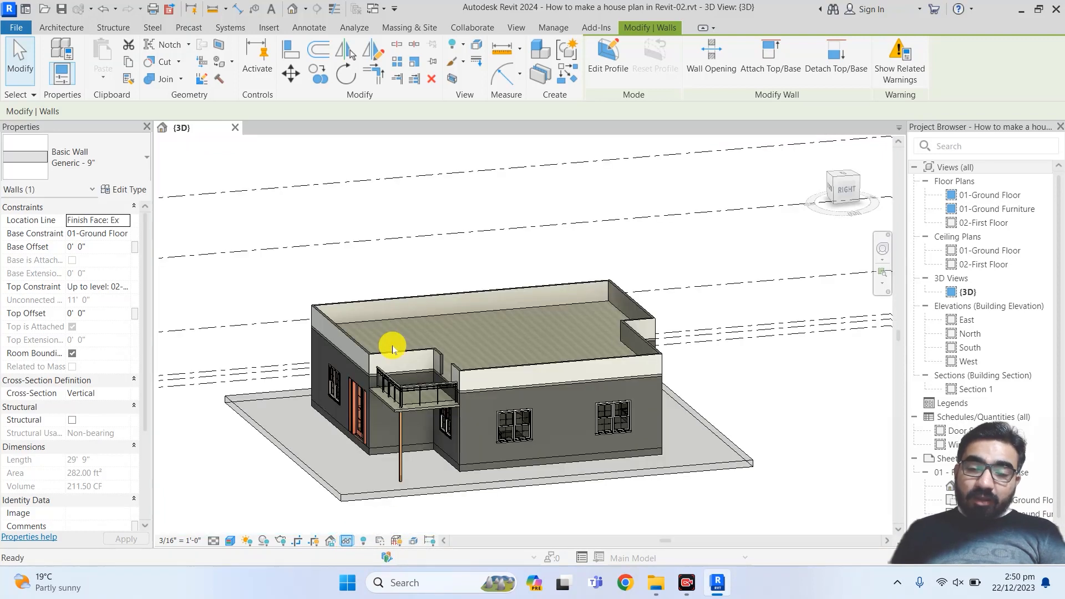
{"action": "key", "text": "Escape"}
{"action": "scroll", "coordinate": [393, 349], "scroll_direction": "down", "scroll_amount": 3}
{"action": "middle_click_drag", "start_coordinate": [459, 433], "coordinate": [544, 443], "text": "shift"}
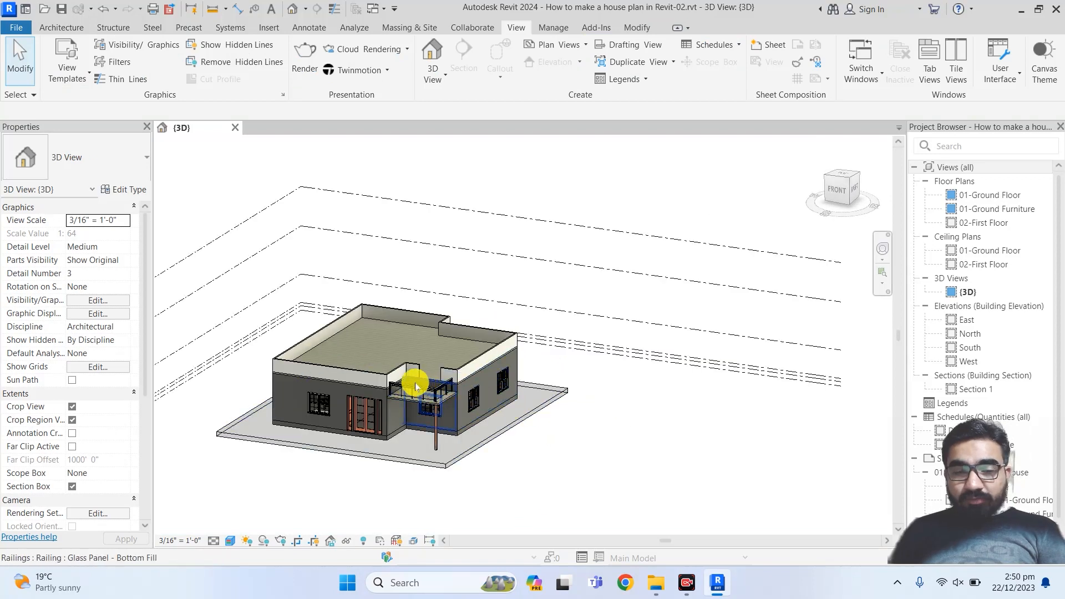
{"action": "scroll", "coordinate": [416, 385], "scroll_direction": "up", "scroll_amount": 1}
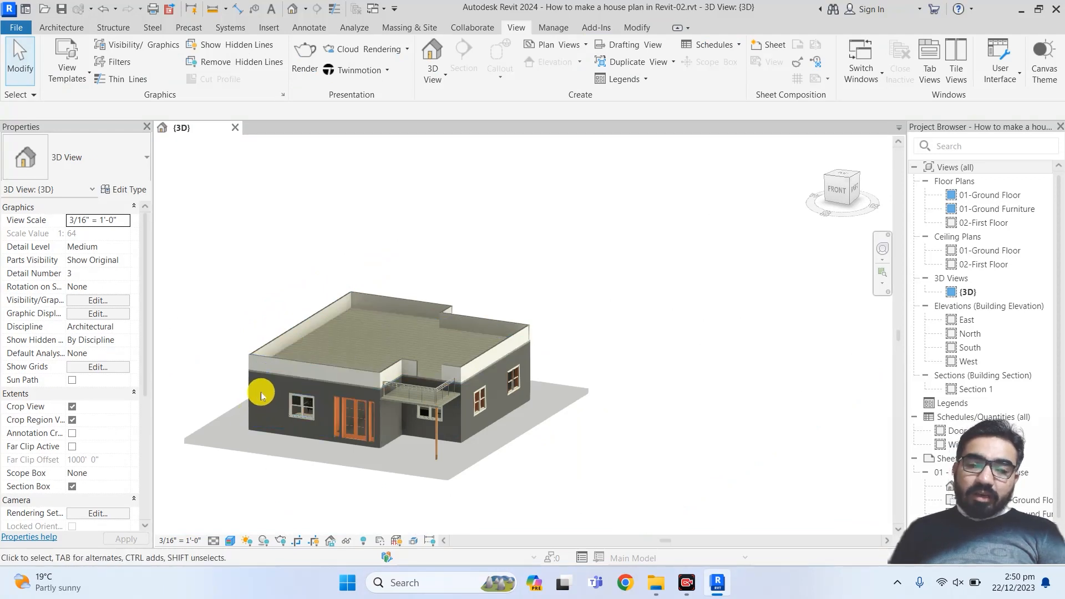
{"action": "scroll", "coordinate": [260, 392], "scroll_direction": "up", "scroll_amount": 1}
{"action": "middle_click_drag", "start_coordinate": [437, 215], "coordinate": [542, 205], "text": "shift"}
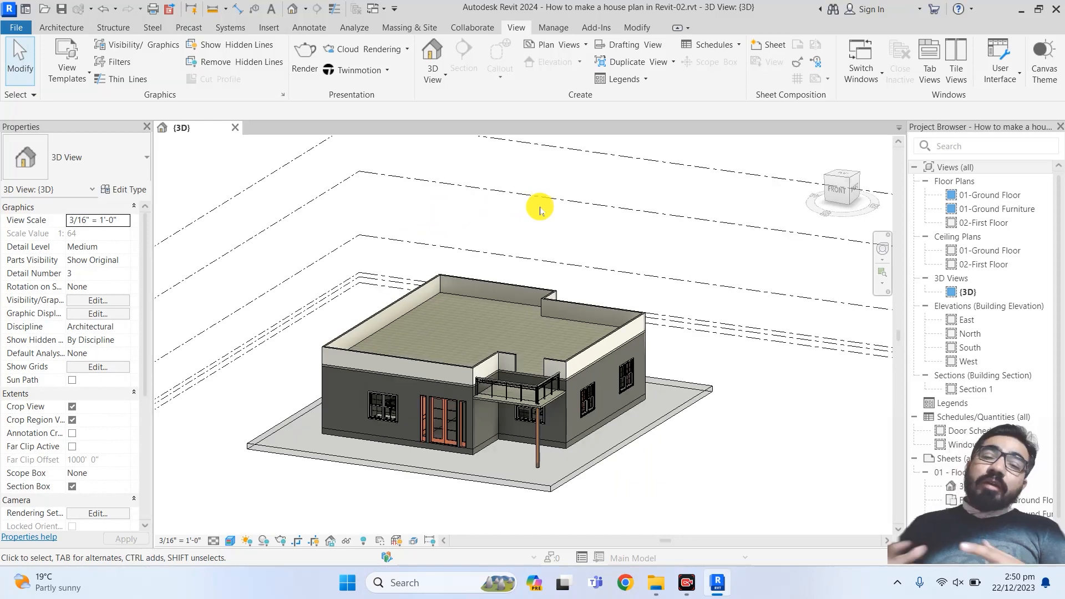